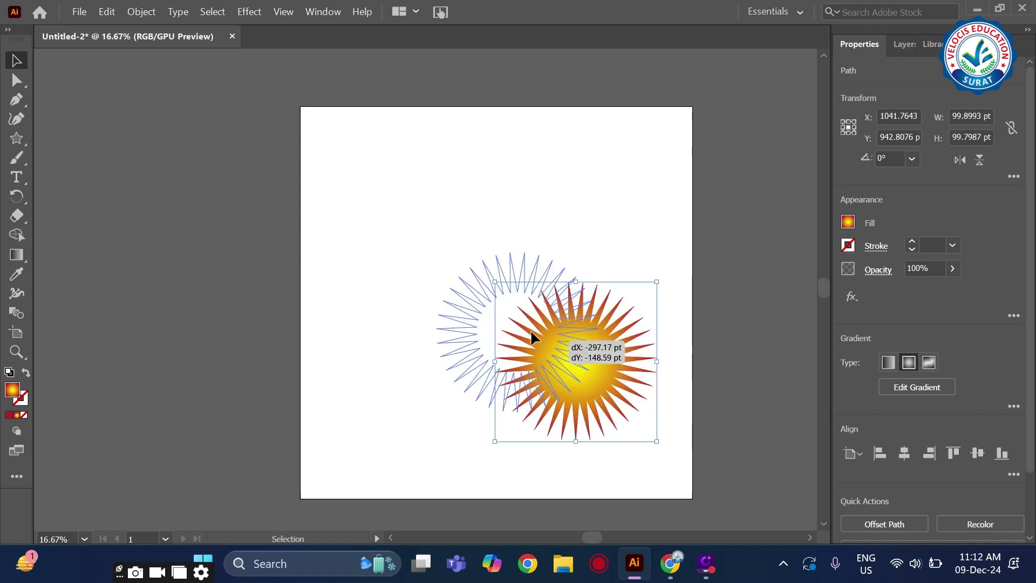
Enlarge the gradient starburst to about 1501 × 1395 pt and position it around the middle of the artboard
drag(556, 386, 665, 497)
drag(548, 363, 508, 332)
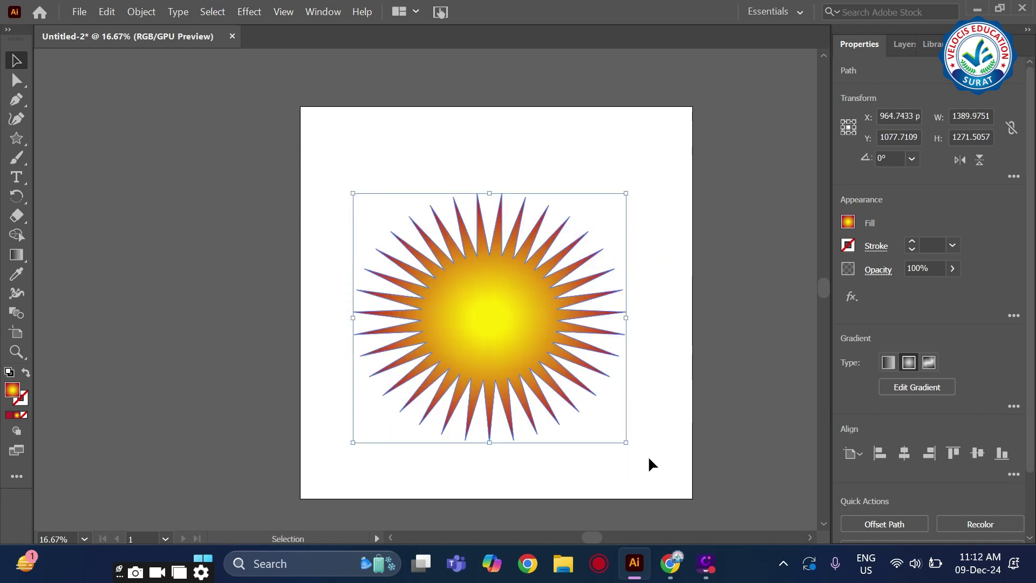
drag(627, 441, 647, 467)
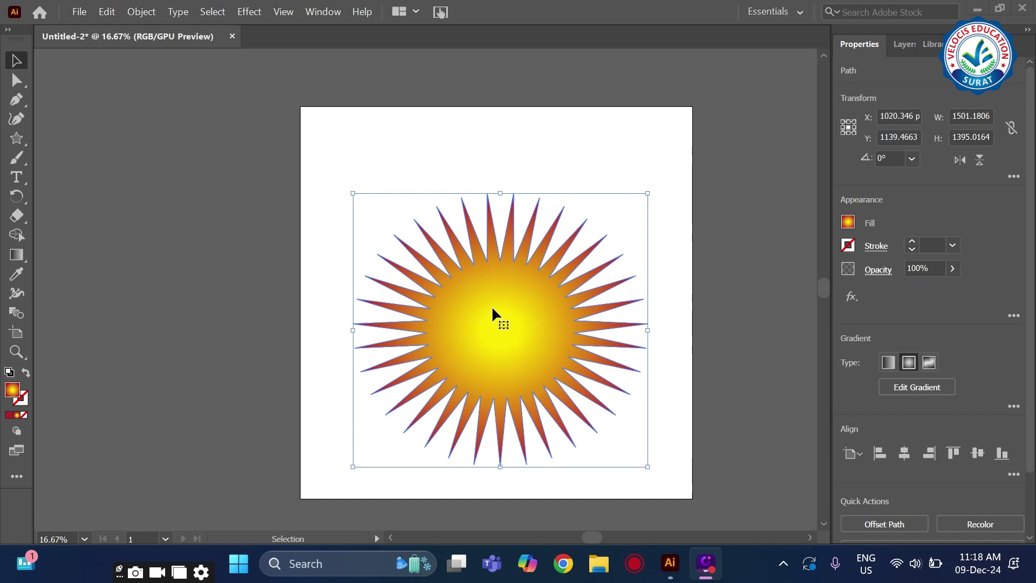
Round all corners of the starburst's spikes as far as they go with the Direct Selection tool
drag(18, 80, 93, 84)
drag(402, 242, 488, 306)
key(v)
key(a)
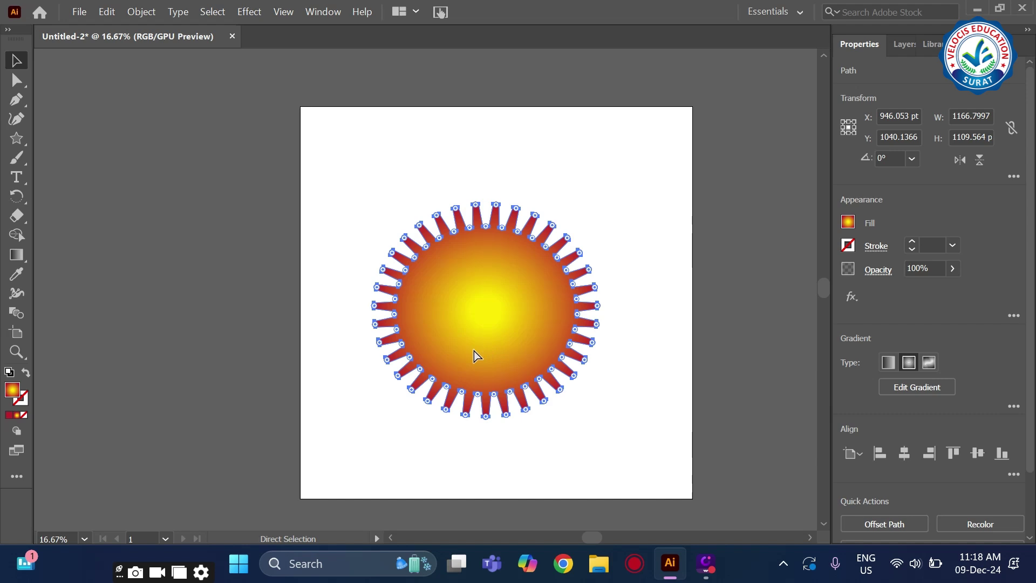
key(v)
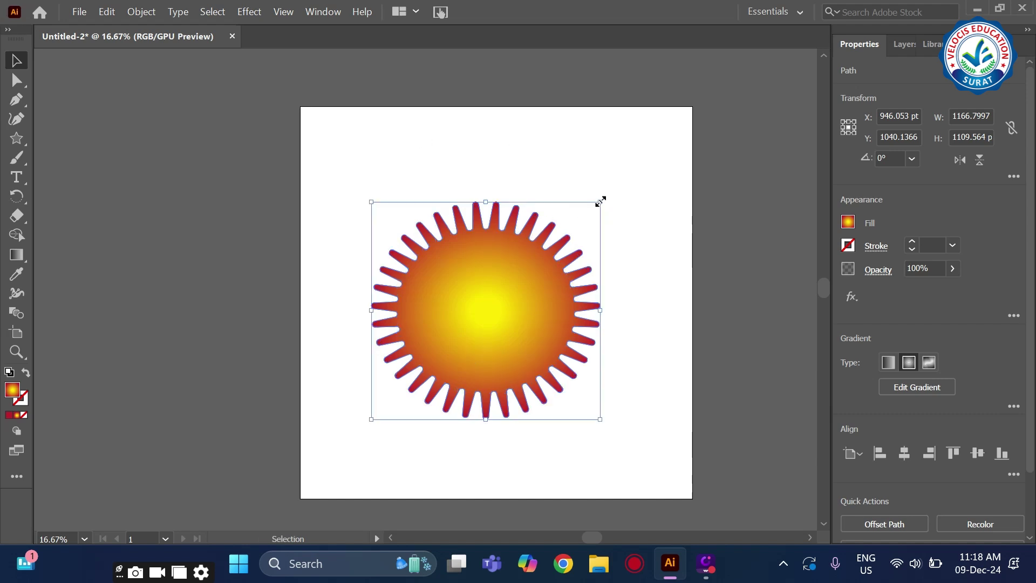
Make a concentric copy of the rounded starburst scaled down to about 108 × 123 pt, and select both shapes
drag(573, 230, 501, 298)
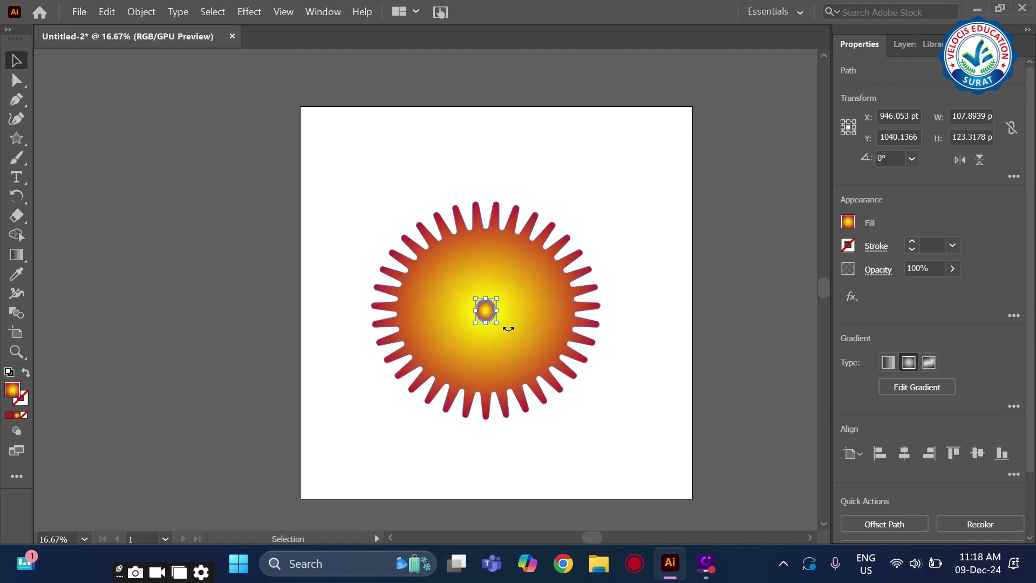
drag(367, 186, 621, 443)
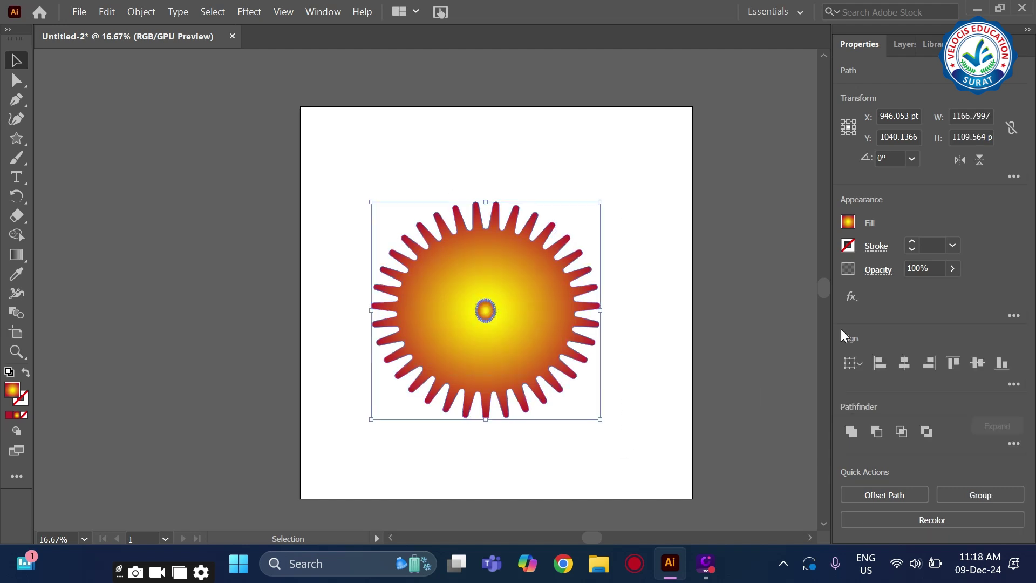
Examine the fill swatches, appearance attributes and gradient settings of the two starbursts
click(847, 222)
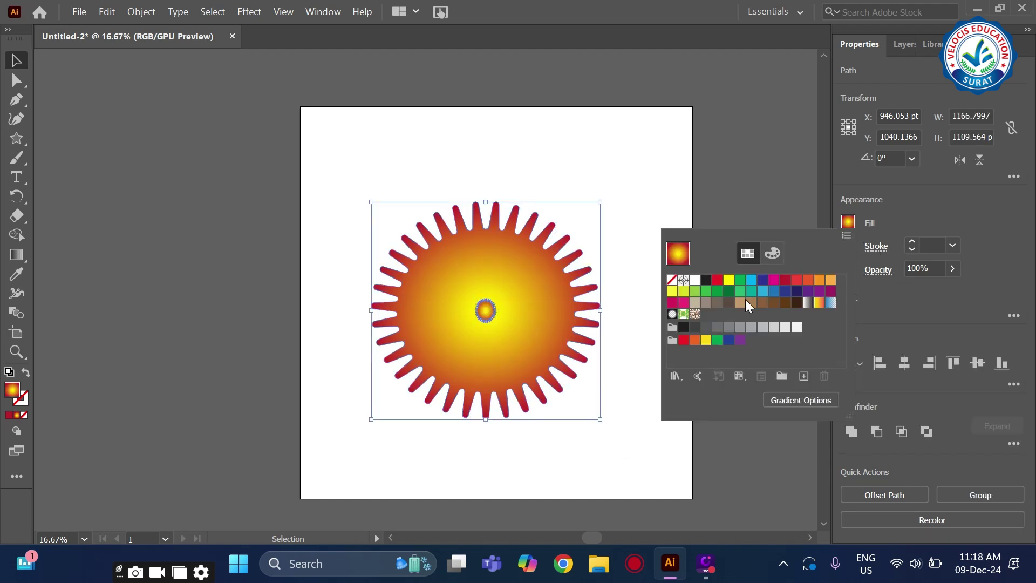
click(1007, 386)
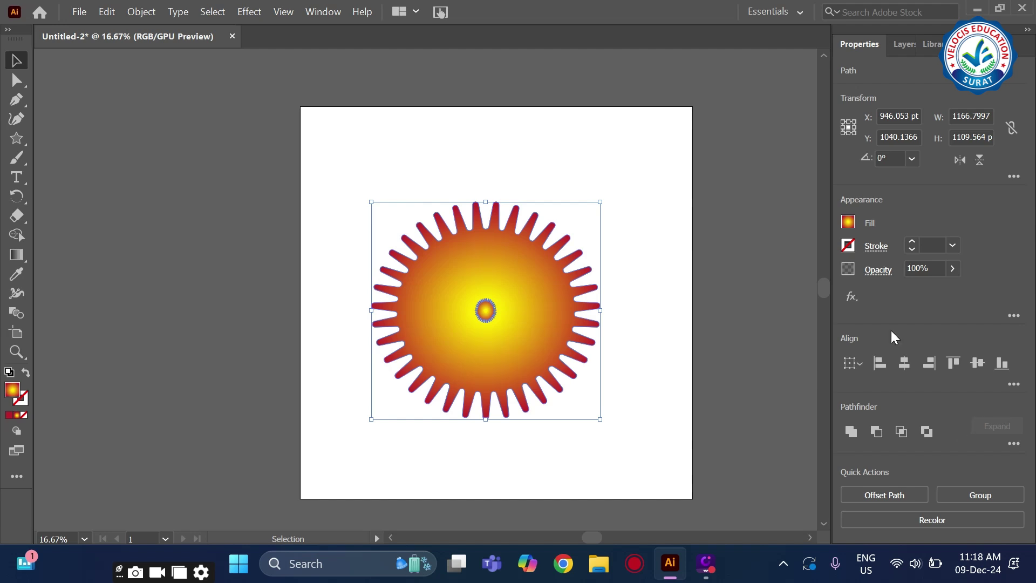
click(1013, 317)
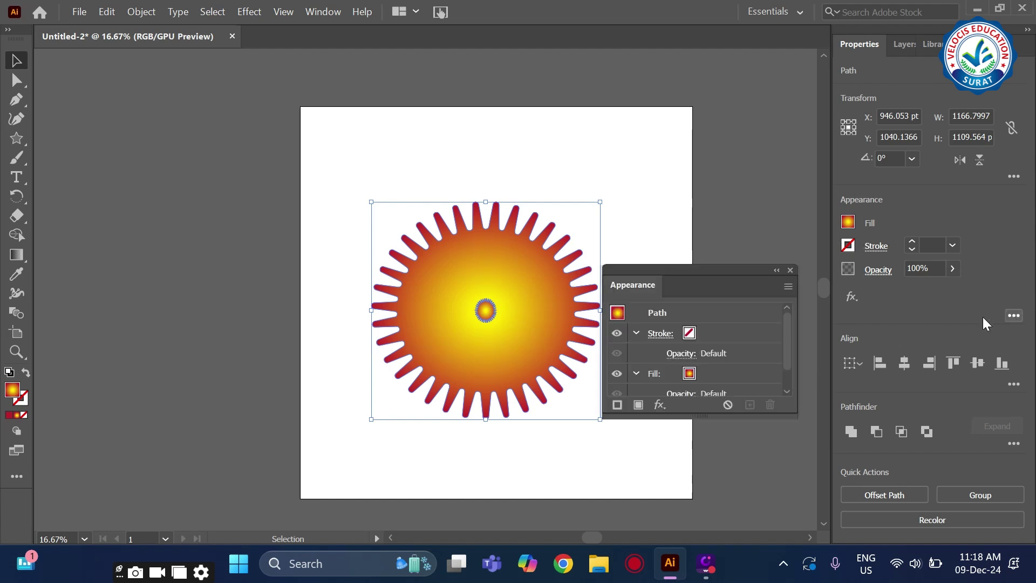
click(790, 270)
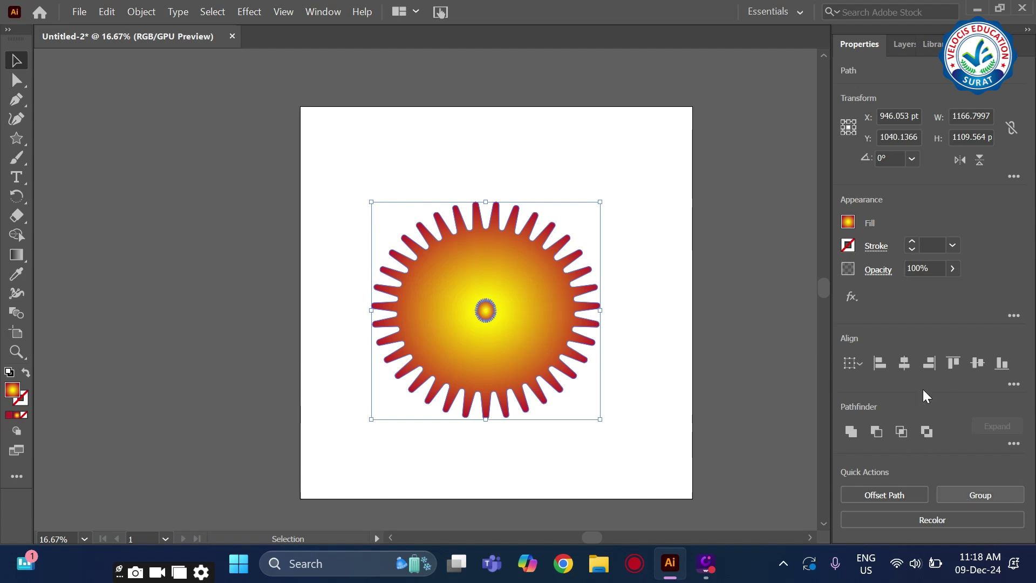
click(334, 276)
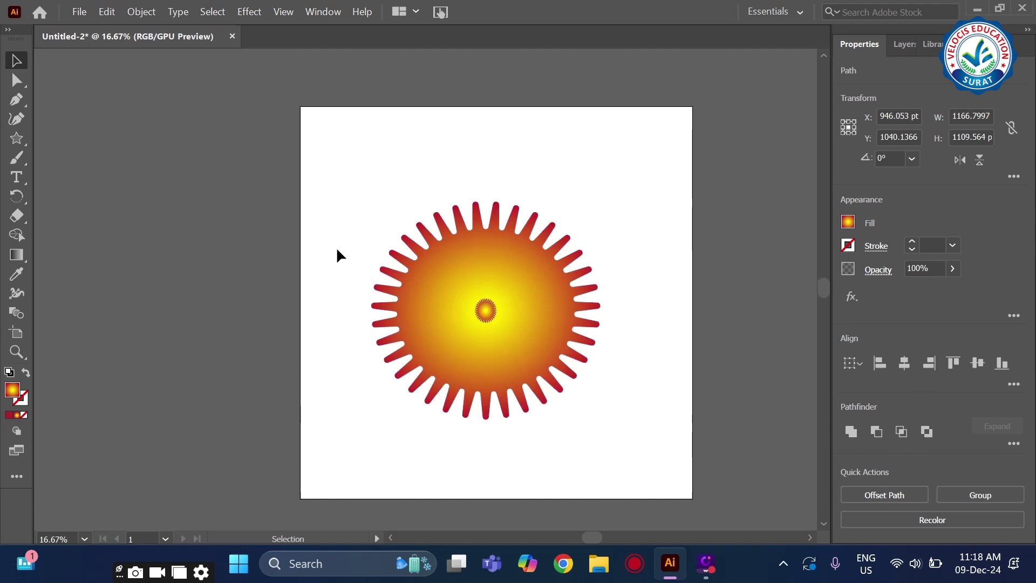
drag(323, 176, 543, 447)
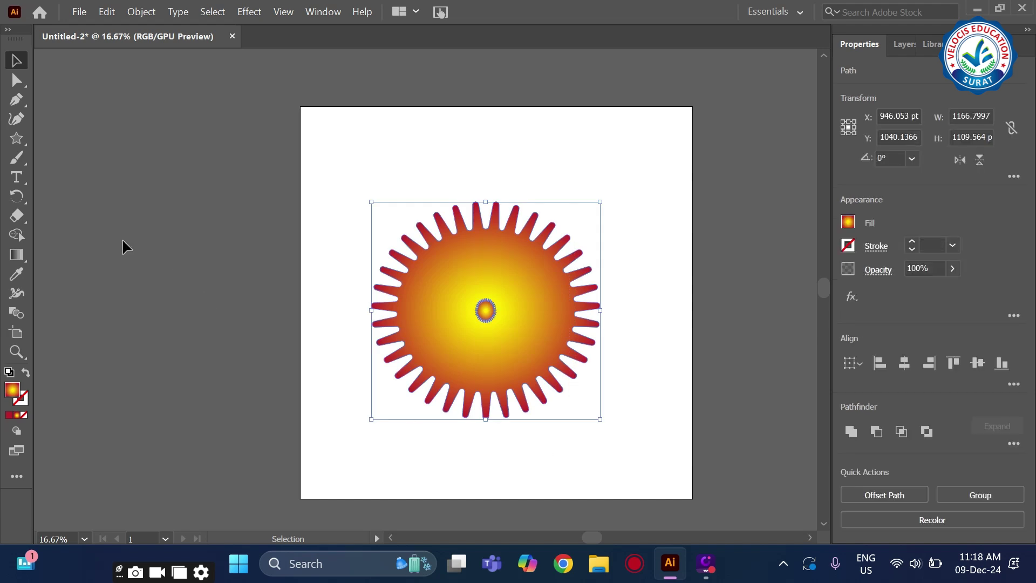
click(24, 262)
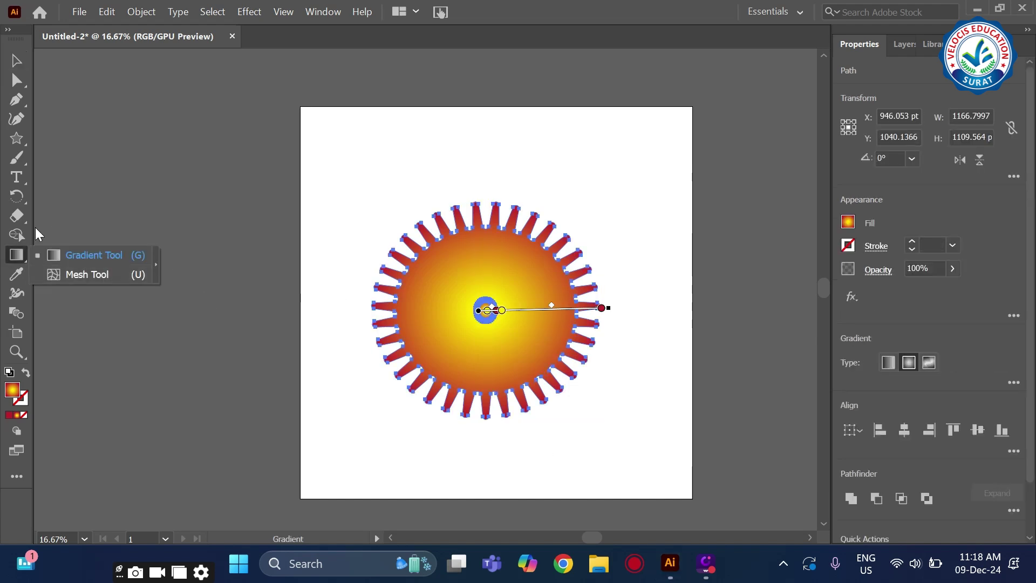
click(86, 255)
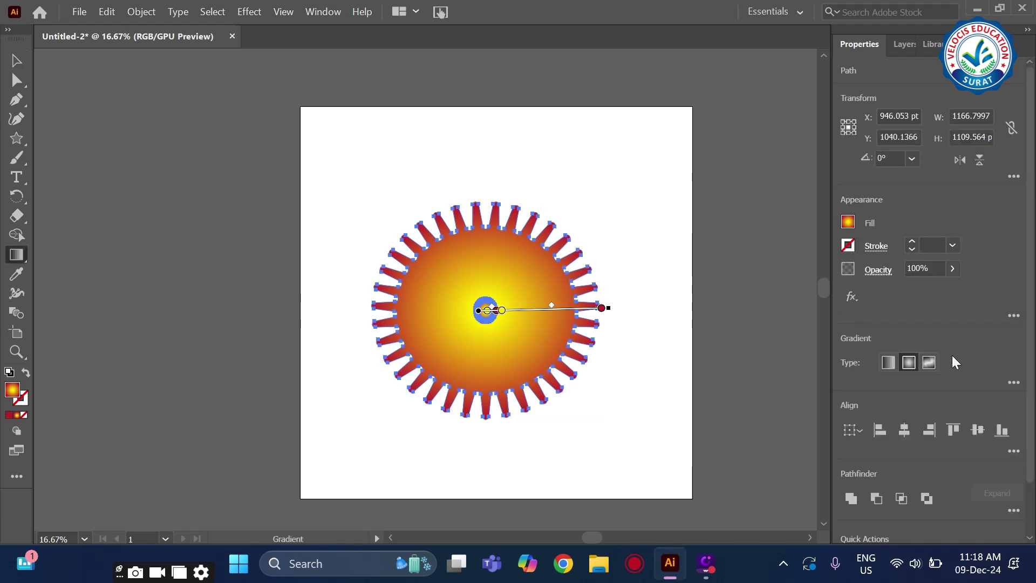
click(1008, 381)
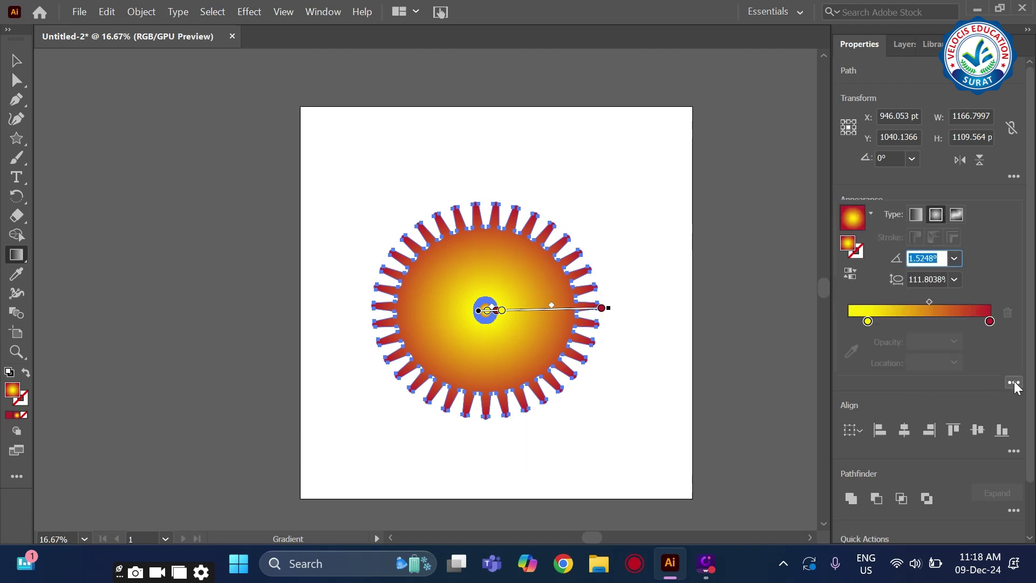
click(685, 309)
click(13, 63)
click(672, 301)
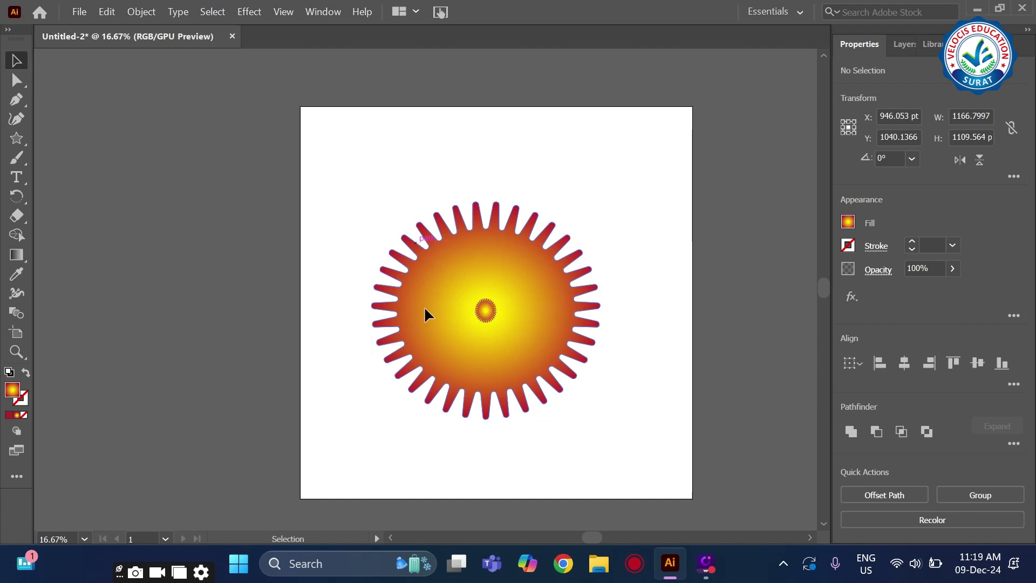
Select both starbursts and configure the spacing in the Blend Options
drag(323, 155, 671, 480)
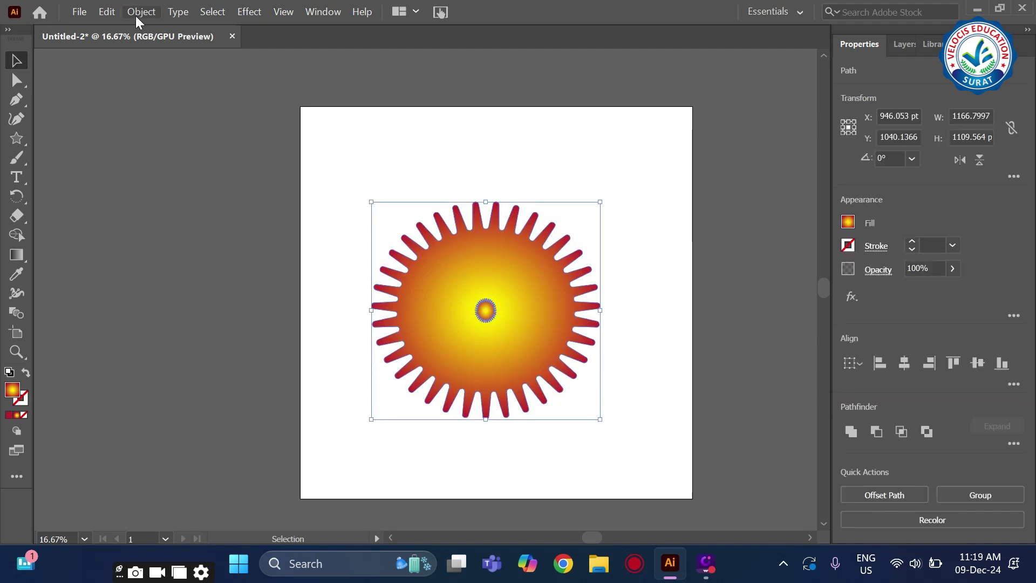
click(136, 13)
mouse_move(286, 475)
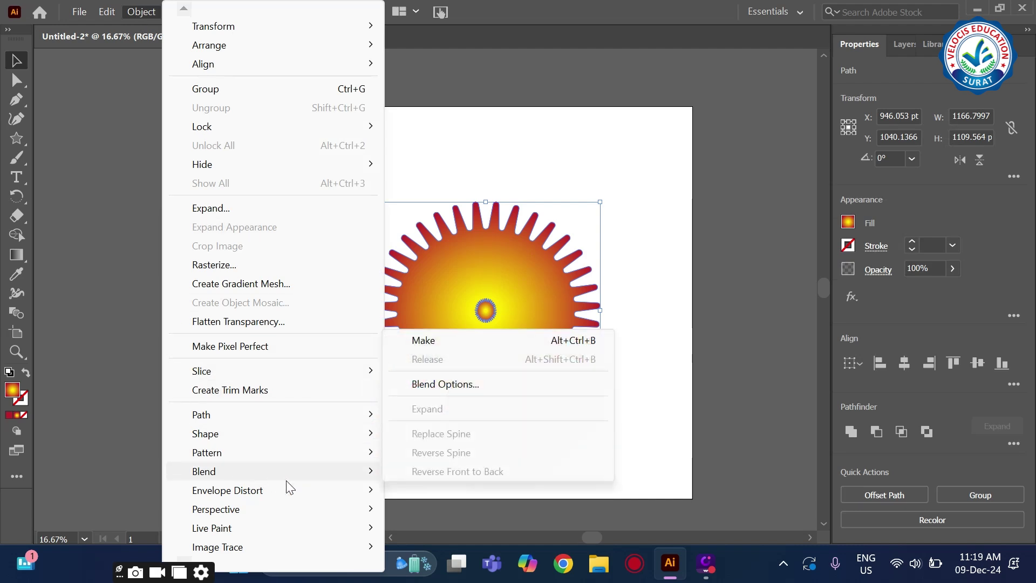
click(432, 319)
click(481, 242)
click(498, 276)
click(607, 239)
click(529, 311)
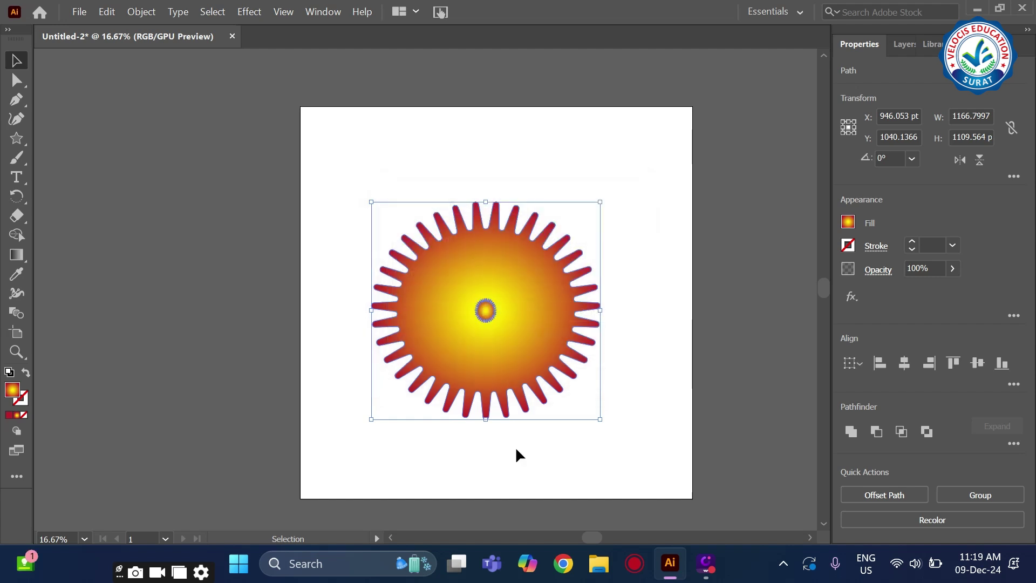
Make a blend between the large starburst and its small central copy
click(142, 11)
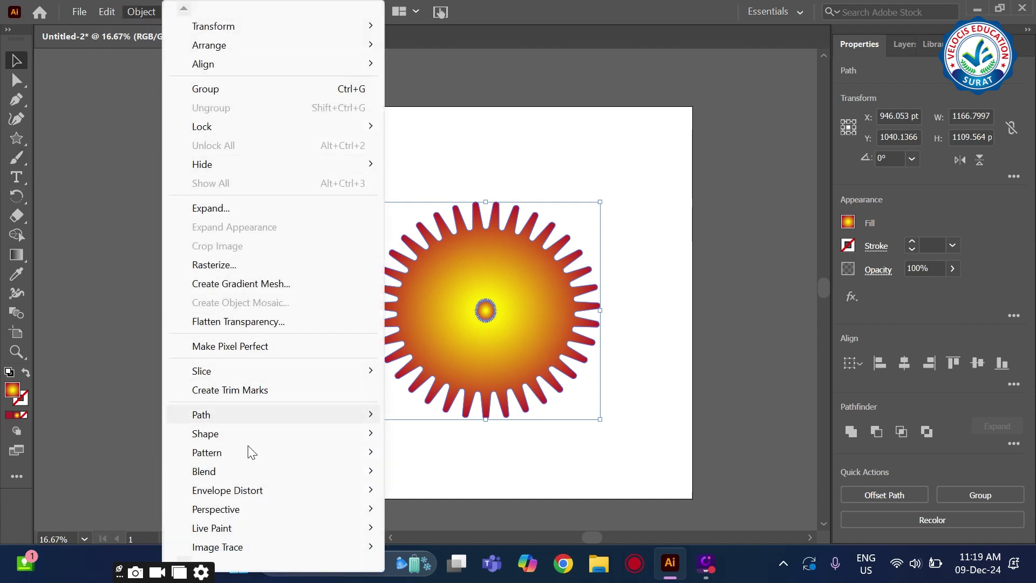
mouse_move(247, 474)
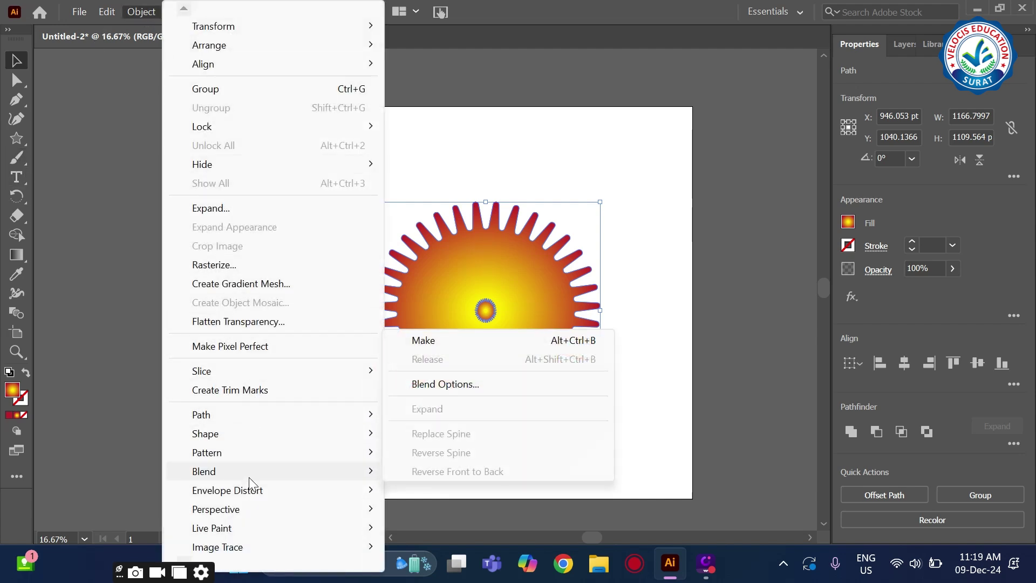
click(426, 341)
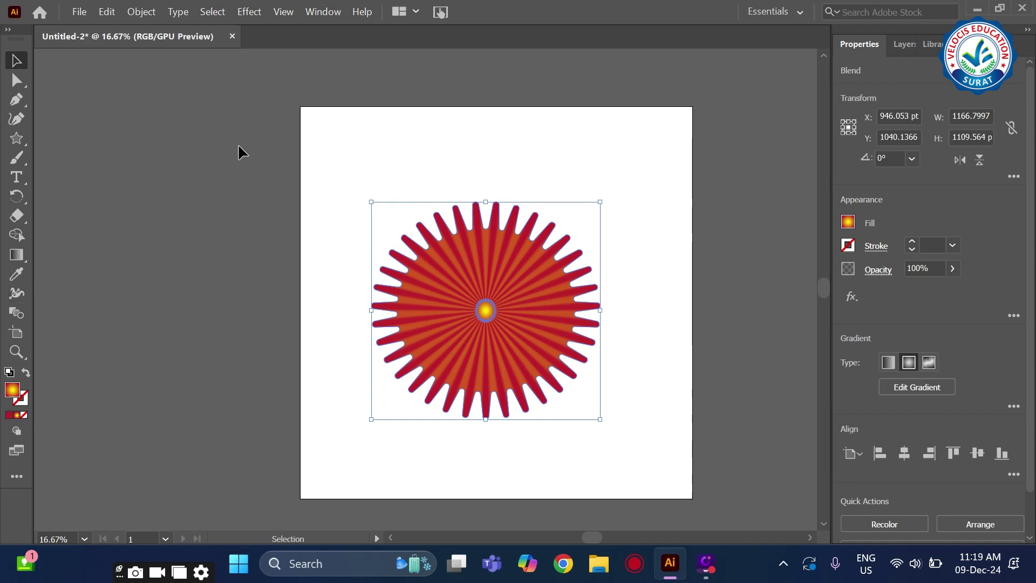
Apply a Pucker & Bloat effect of -18% to the blended flower
click(249, 12)
mouse_move(327, 154)
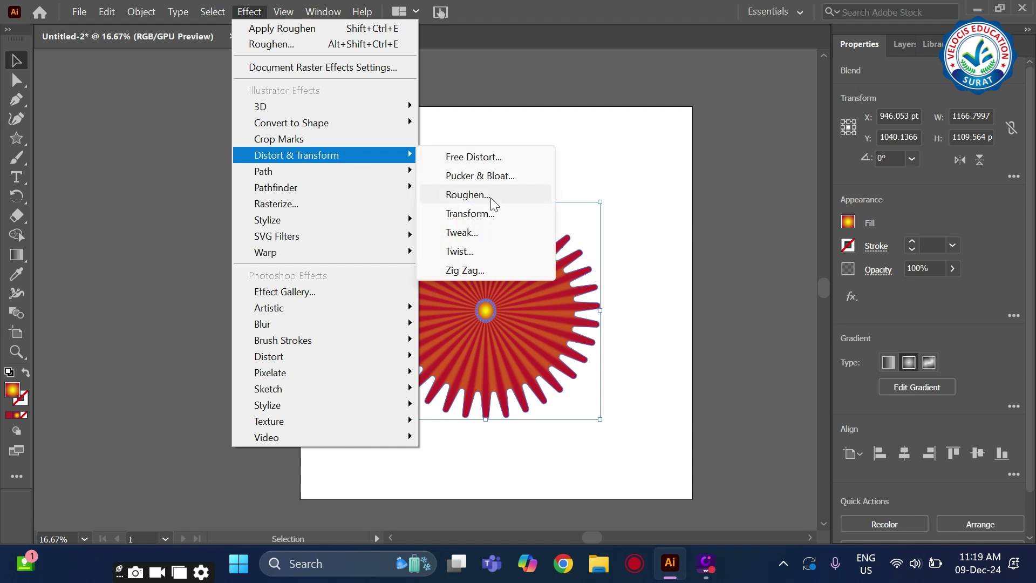
click(513, 177)
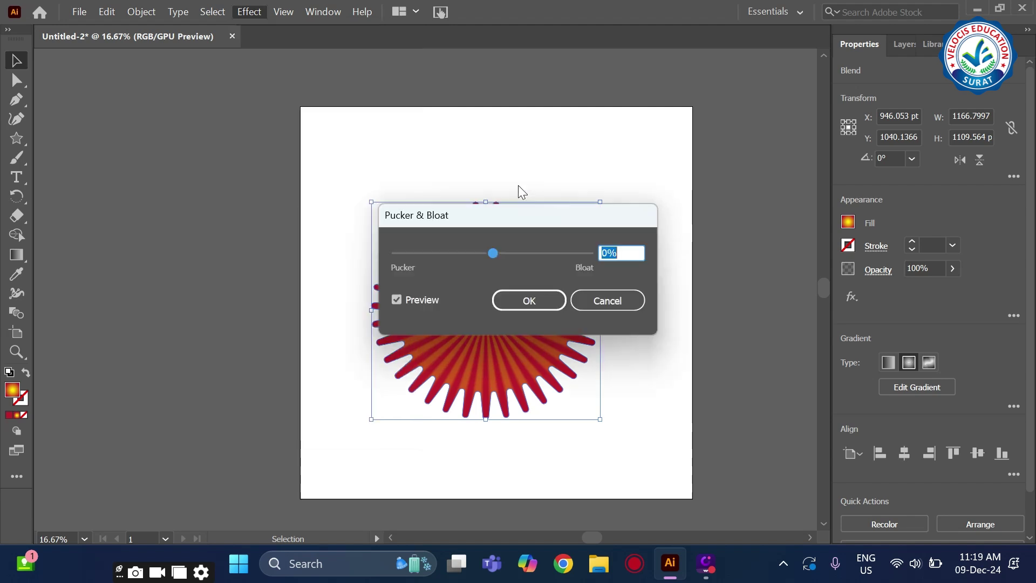
text(-18)
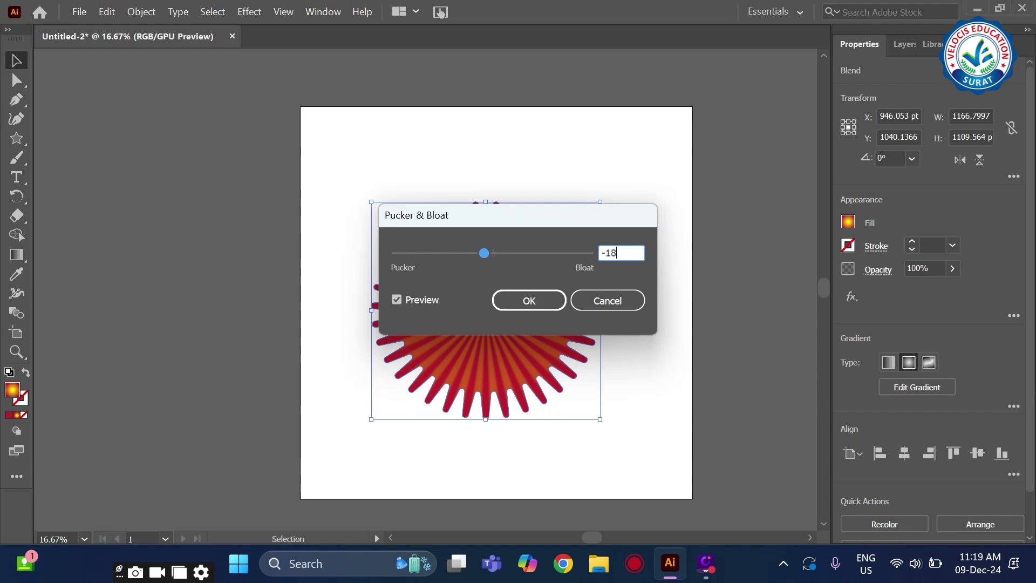
click(536, 292)
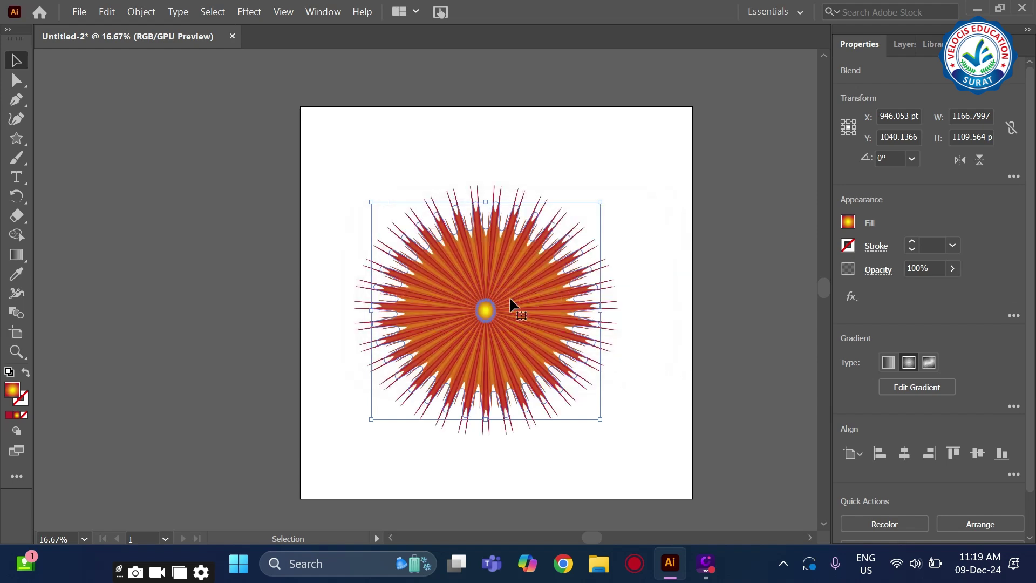
Apply a Roughen effect with 9% relative size, 0/in detail and smooth points, and move the flower slightly down and to the right
click(254, 11)
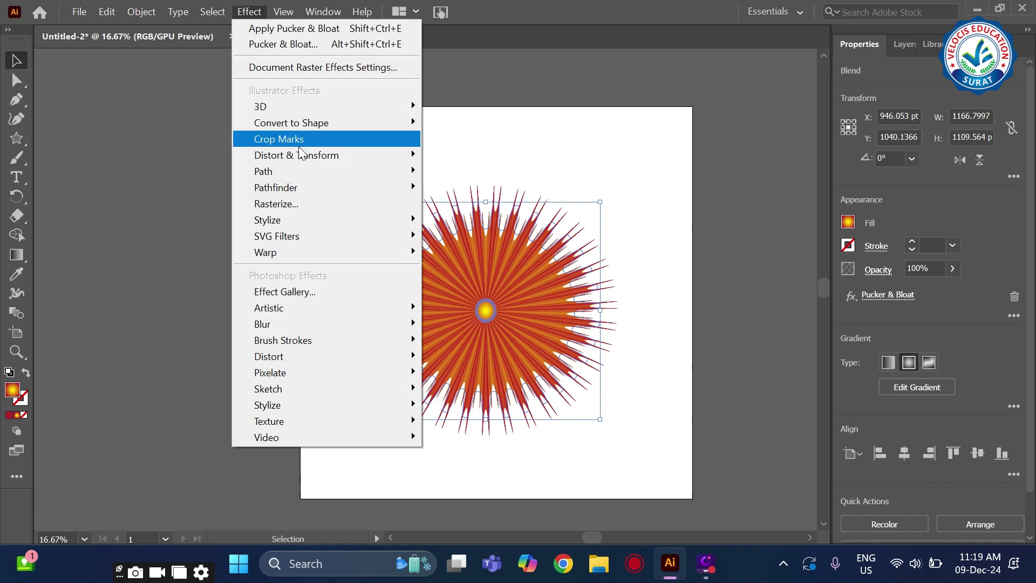
mouse_move(300, 154)
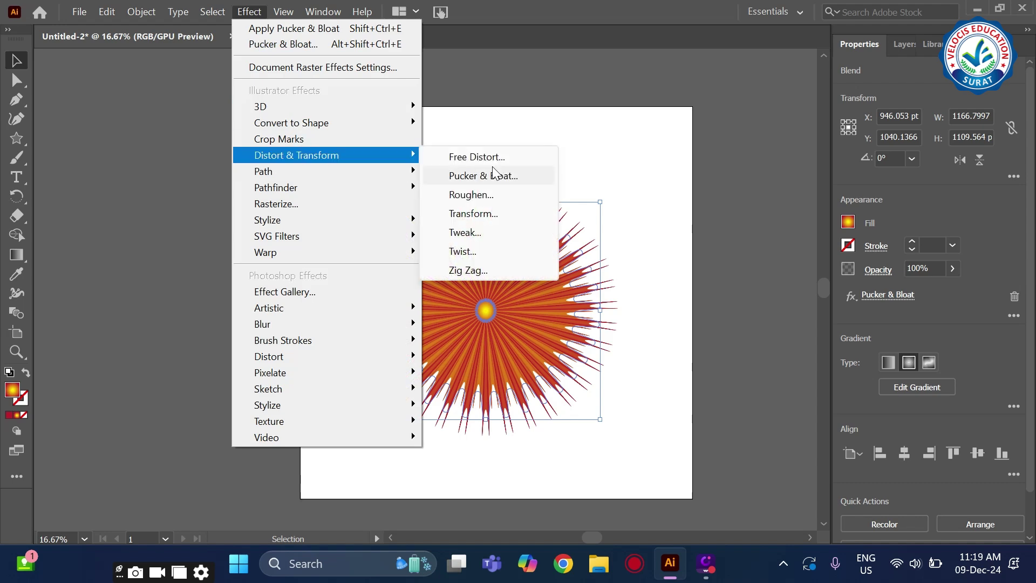
click(497, 198)
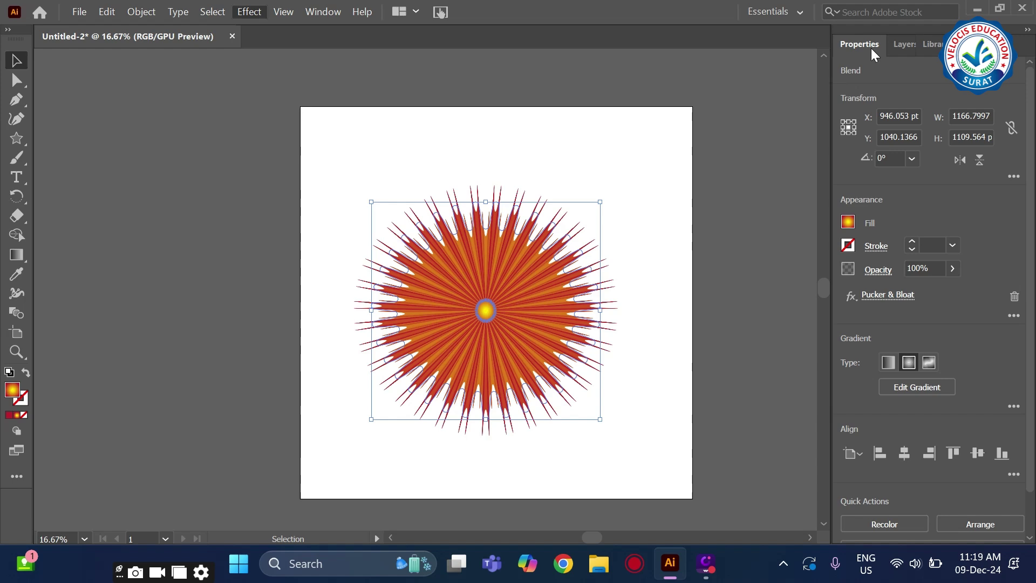
click(642, 212)
text(9)
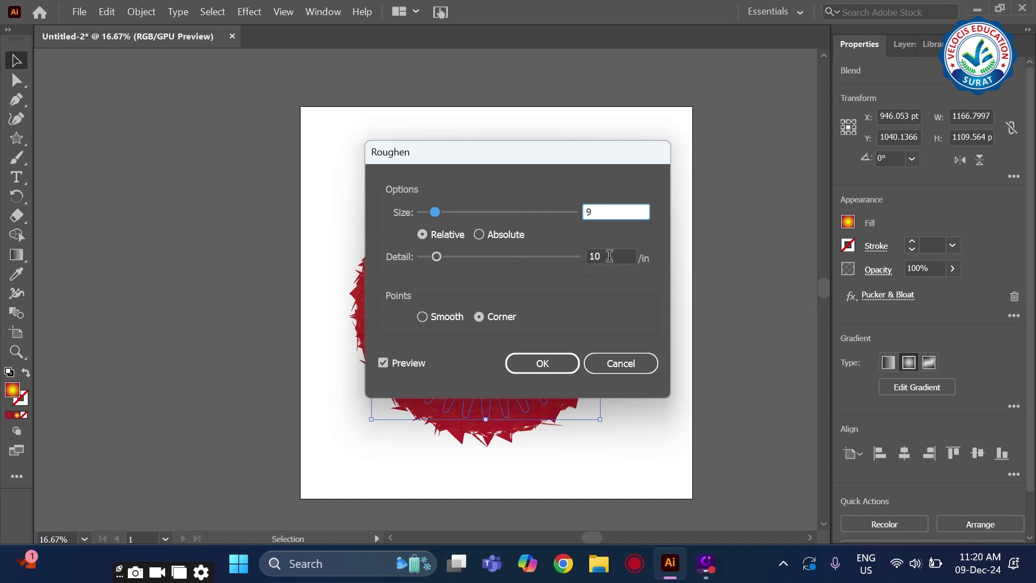
key(Tab)
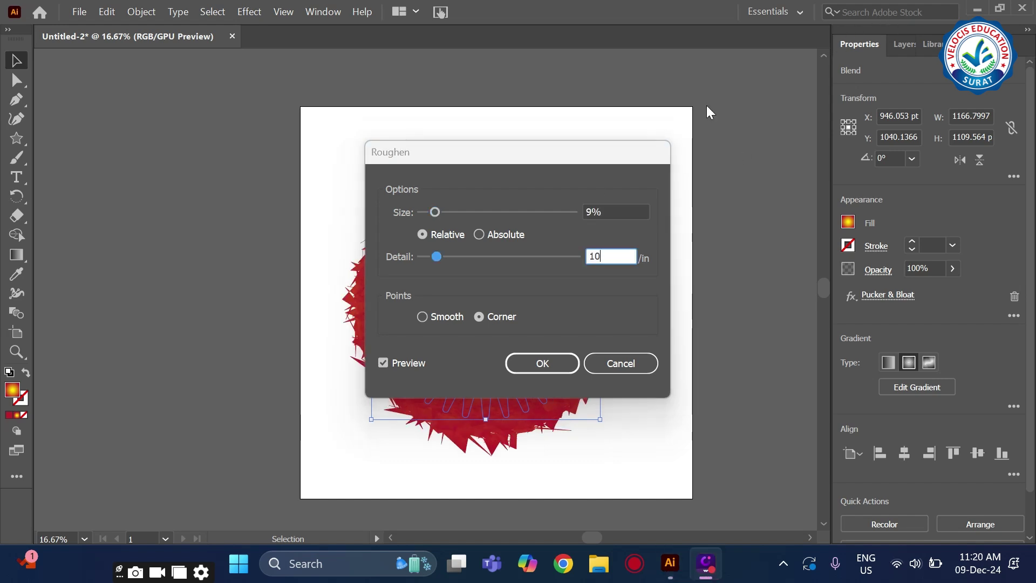
double_click(596, 256)
text(0)
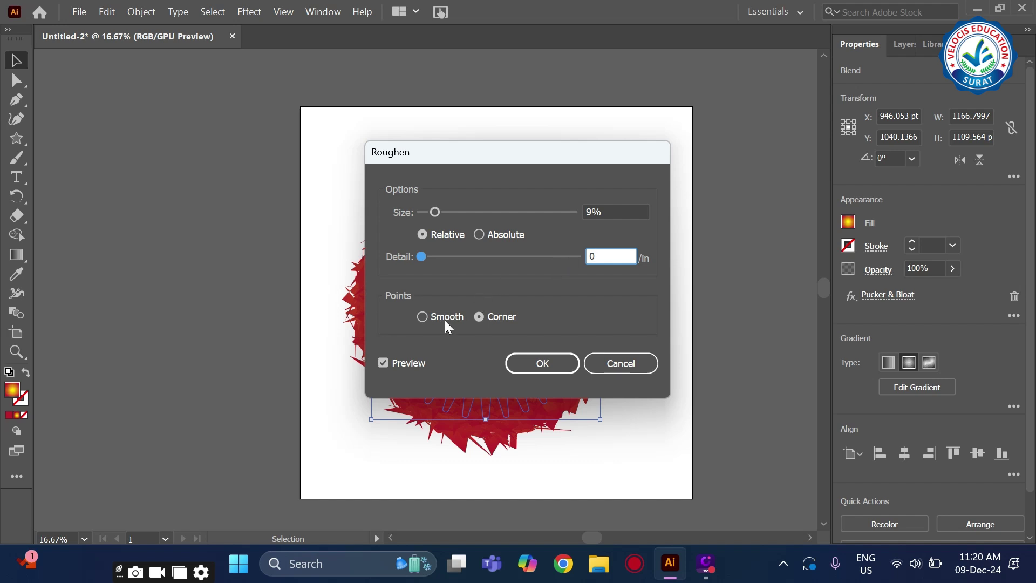
click(437, 317)
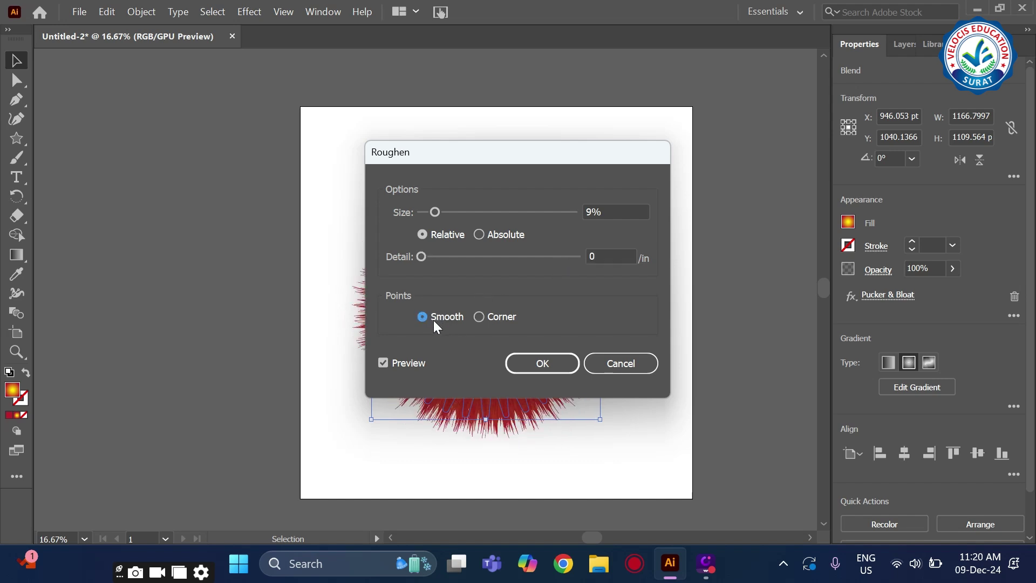
click(542, 364)
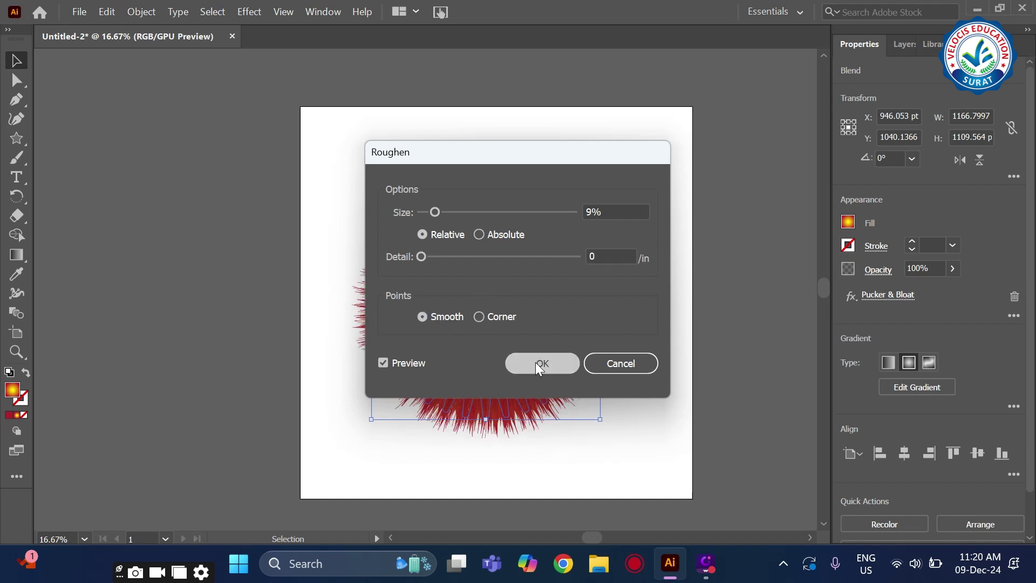
drag(523, 355, 544, 382)
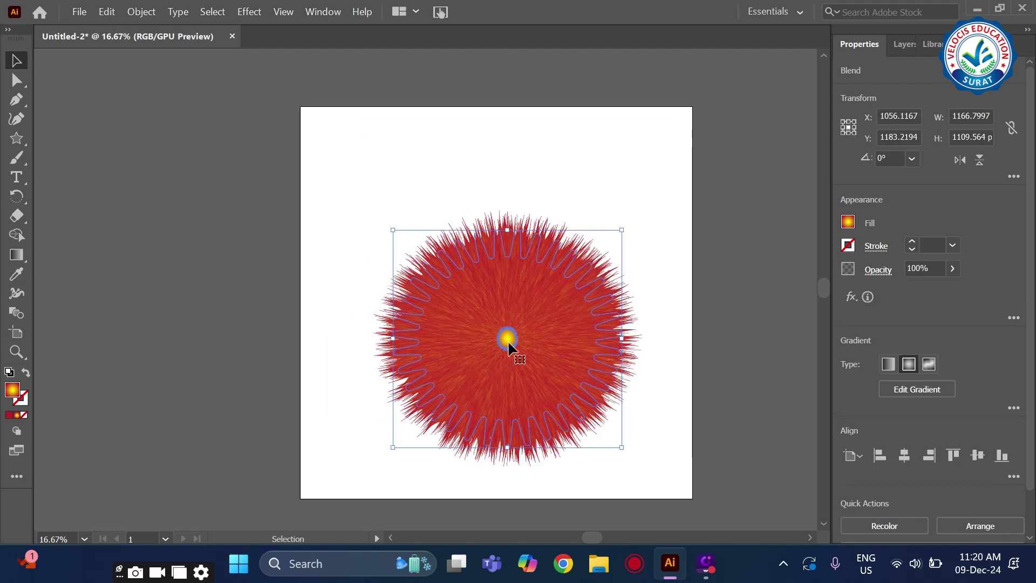
Isolate the blend, move its small central starburst to the artboard's top edge and shift the large starburst slightly down
right_click(507, 341)
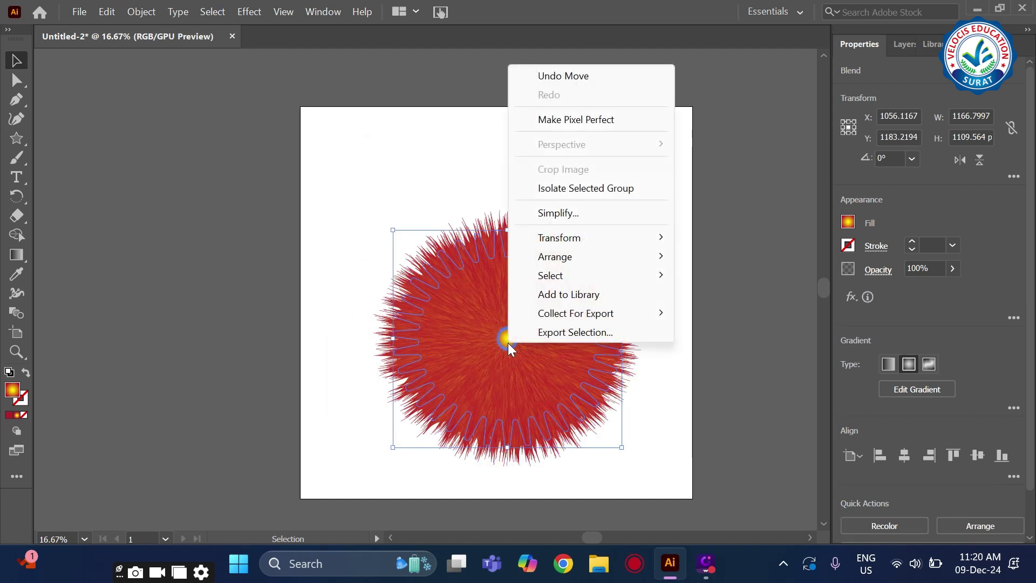
click(602, 194)
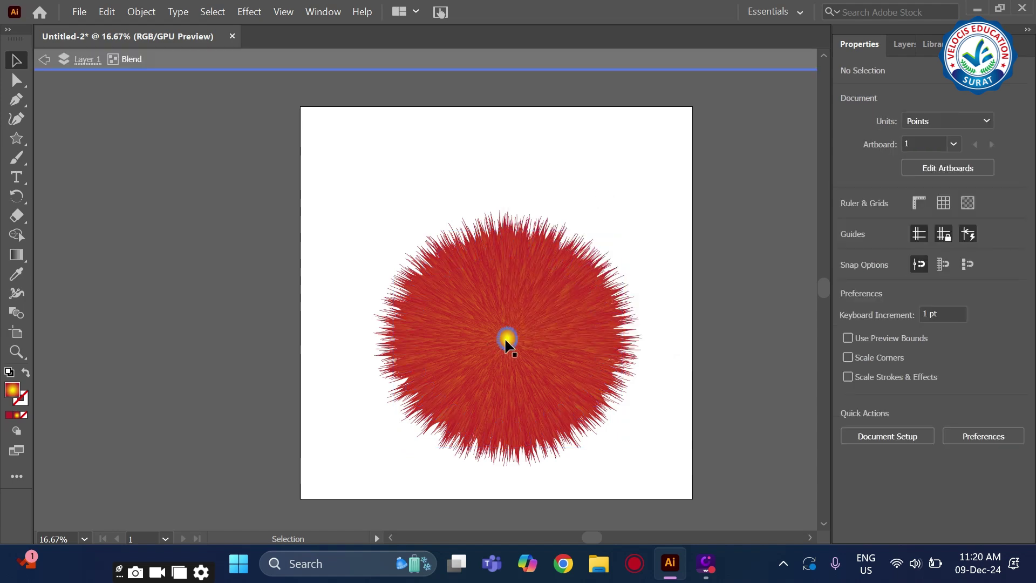
drag(506, 338, 507, 126)
drag(520, 348, 523, 374)
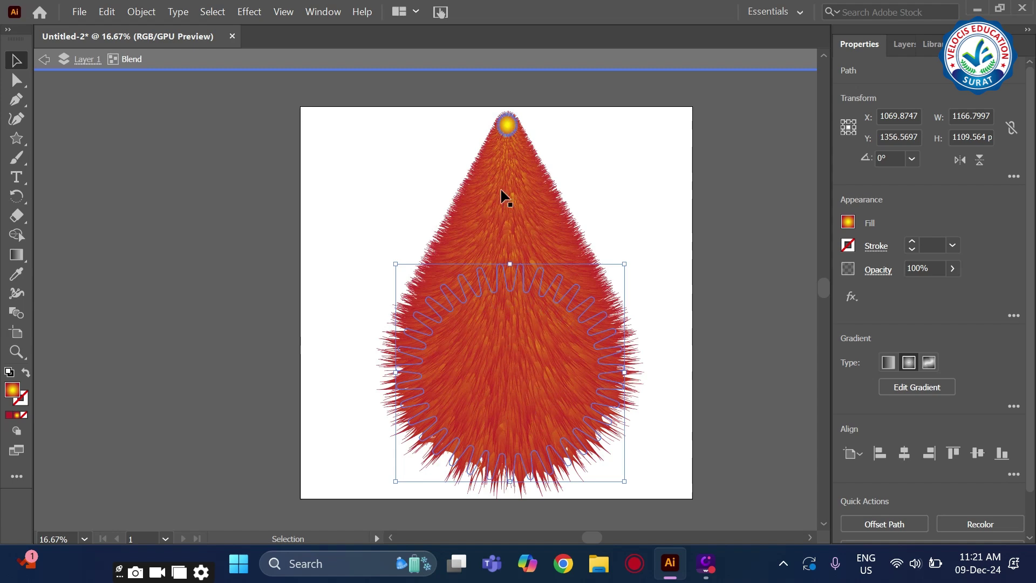
Move the yellow gradient stop of the large starburst to a location of about 50.7%
click(507, 125)
click(546, 395)
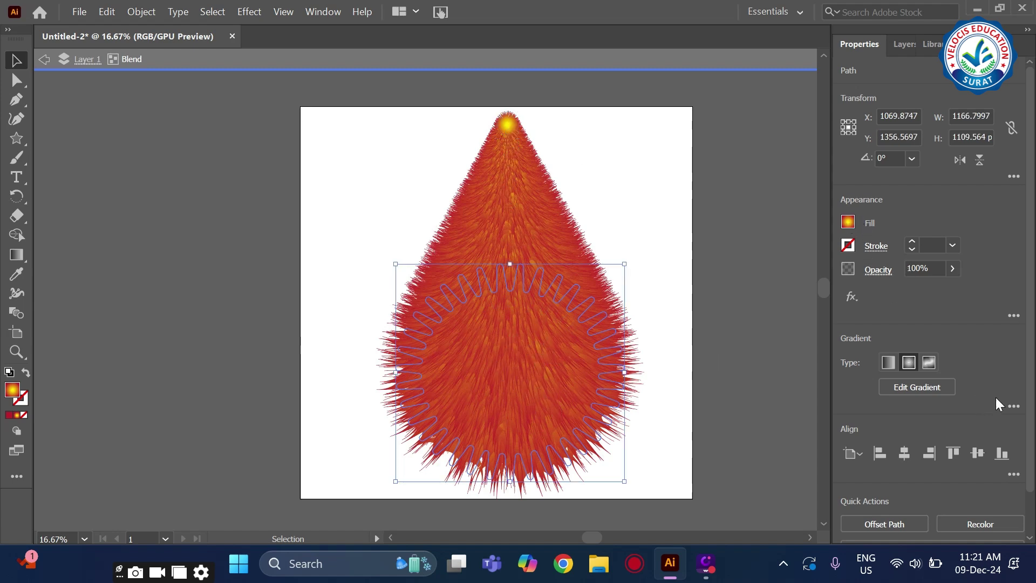
click(1012, 406)
drag(877, 348, 932, 347)
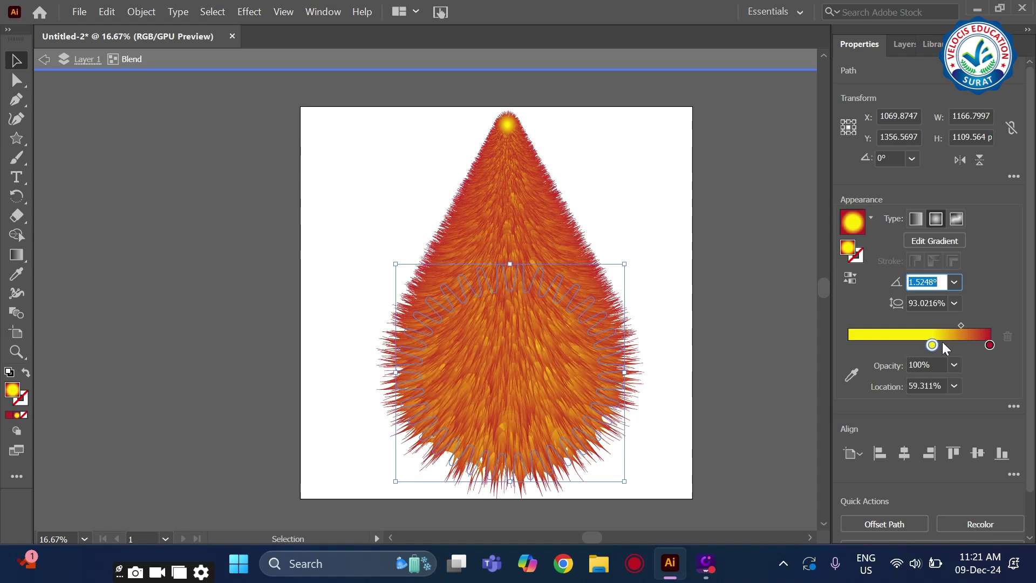
drag(932, 345, 920, 346)
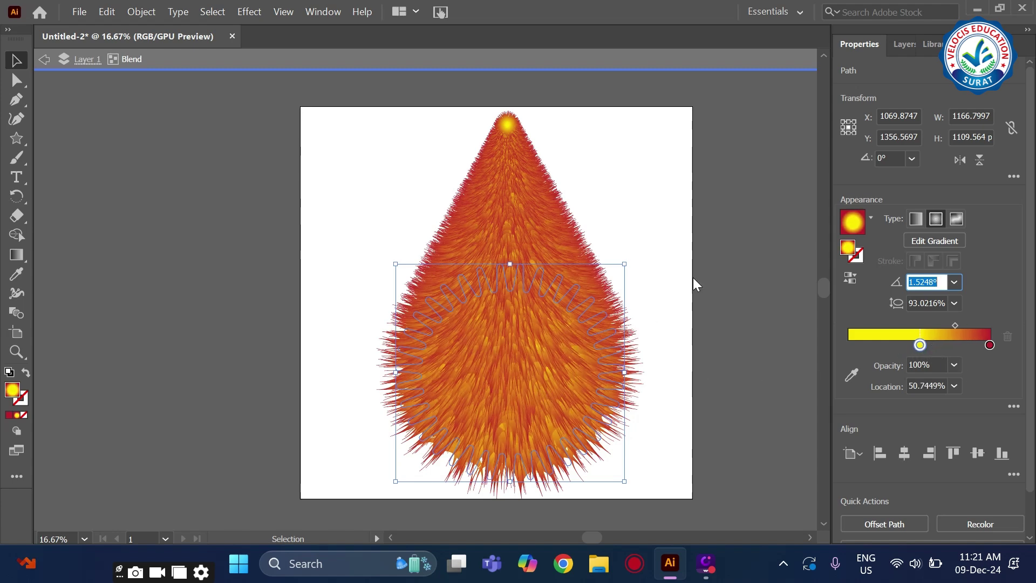
Draw an ellipse about 193 by 228 pt in the upper-left area of the artboard, using the small starburst's gradient fill
click(506, 132)
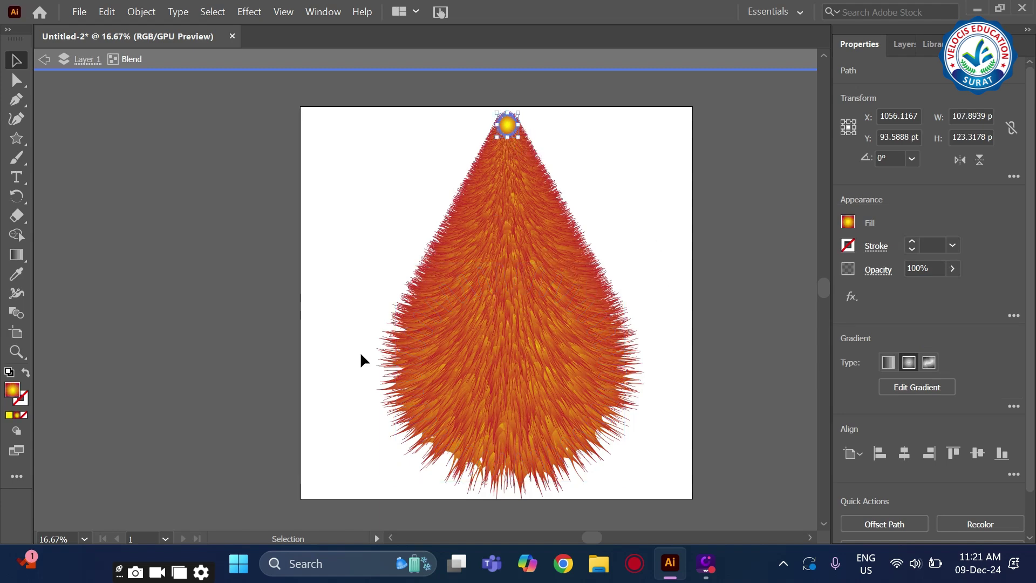
click(16, 138)
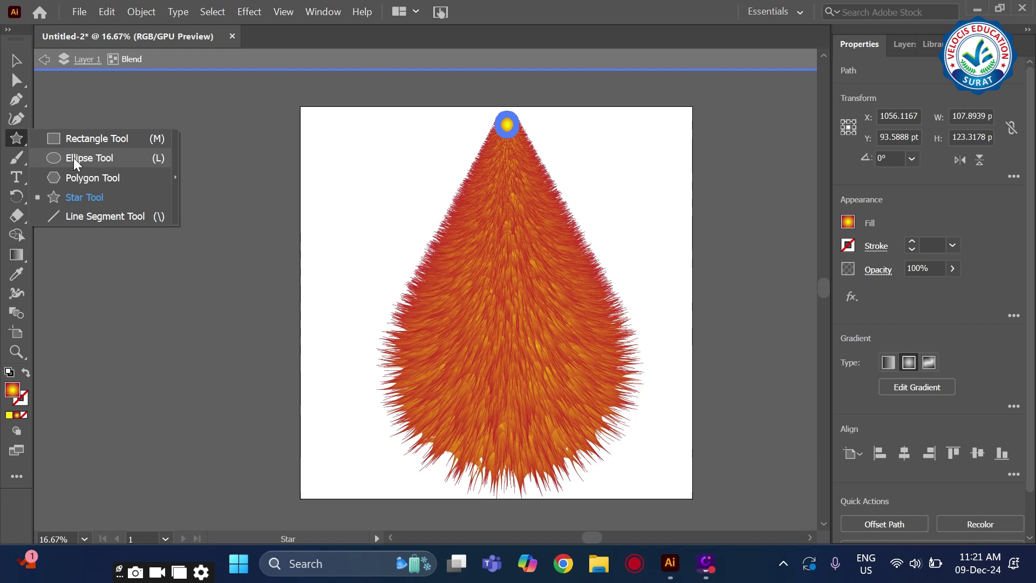
click(74, 157)
drag(330, 158, 328, 186)
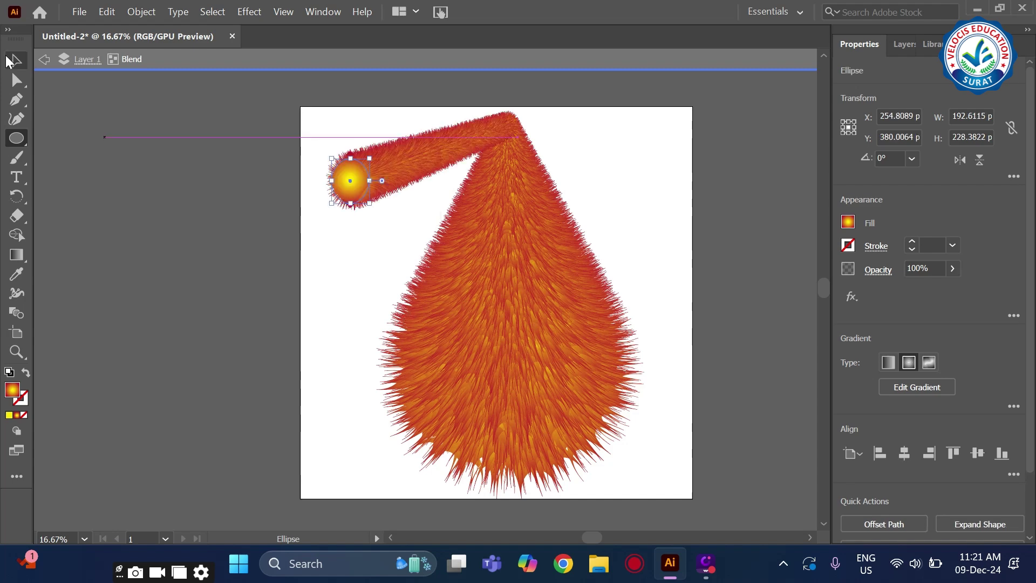
click(13, 59)
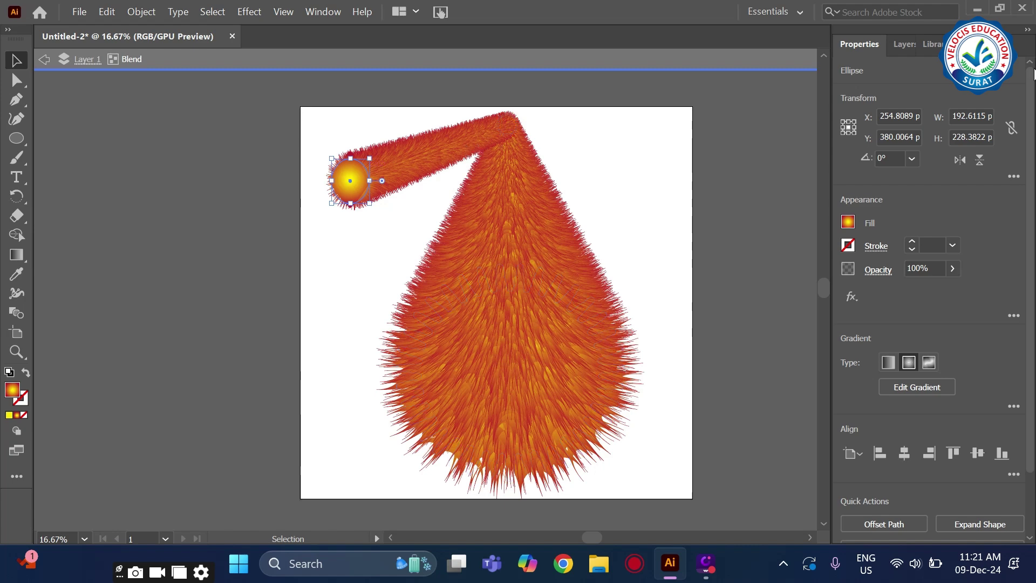
Move the ellipse out of the Blend to above it in the layer order, and enlarge the ellipse slightly
click(904, 48)
click(902, 87)
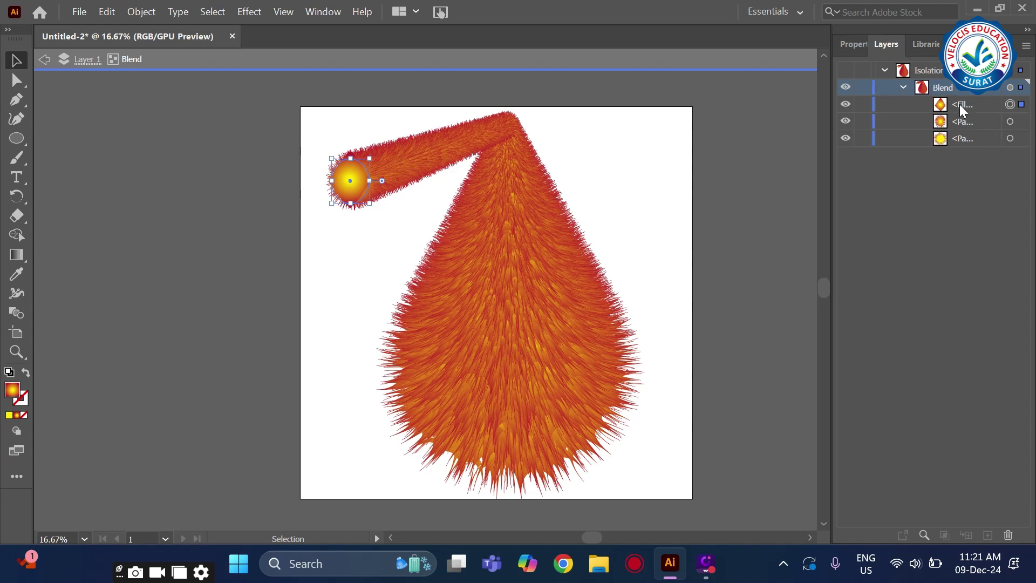
click(959, 105)
drag(957, 89, 955, 86)
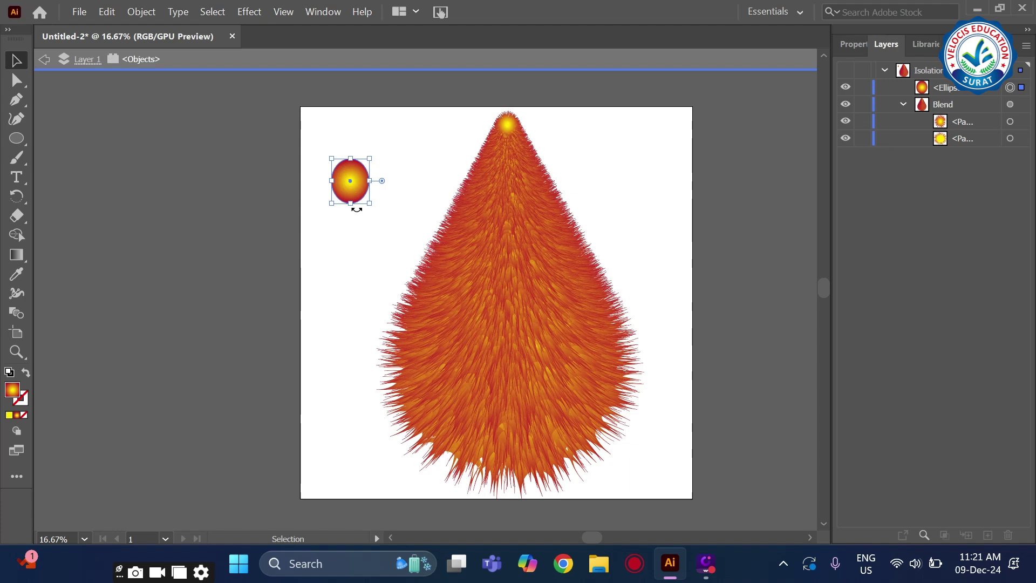
drag(369, 203, 388, 218)
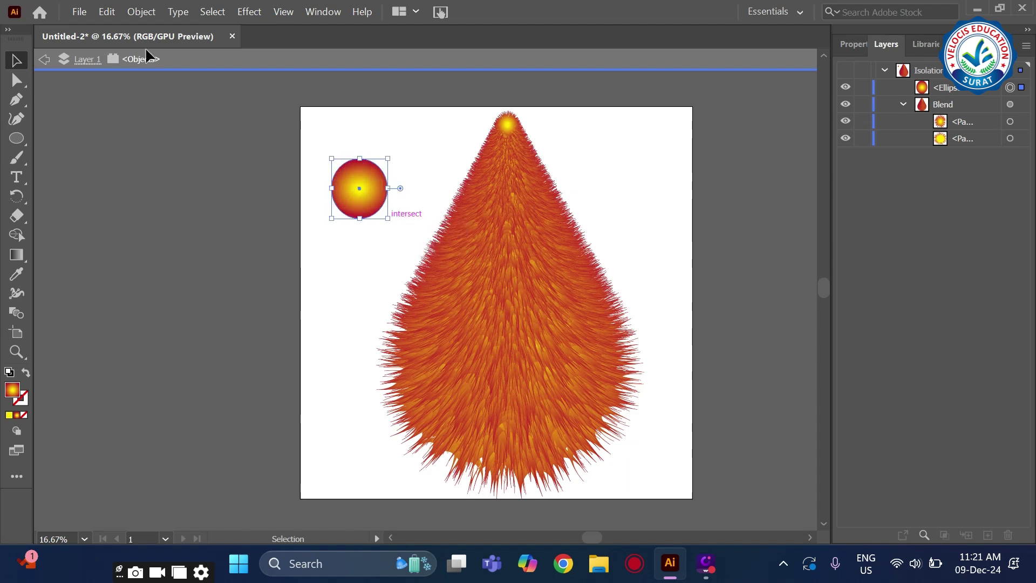
Fill the ellipse with solid blue-violet, hex 4400FF, instead of the gradient
double_click(15, 397)
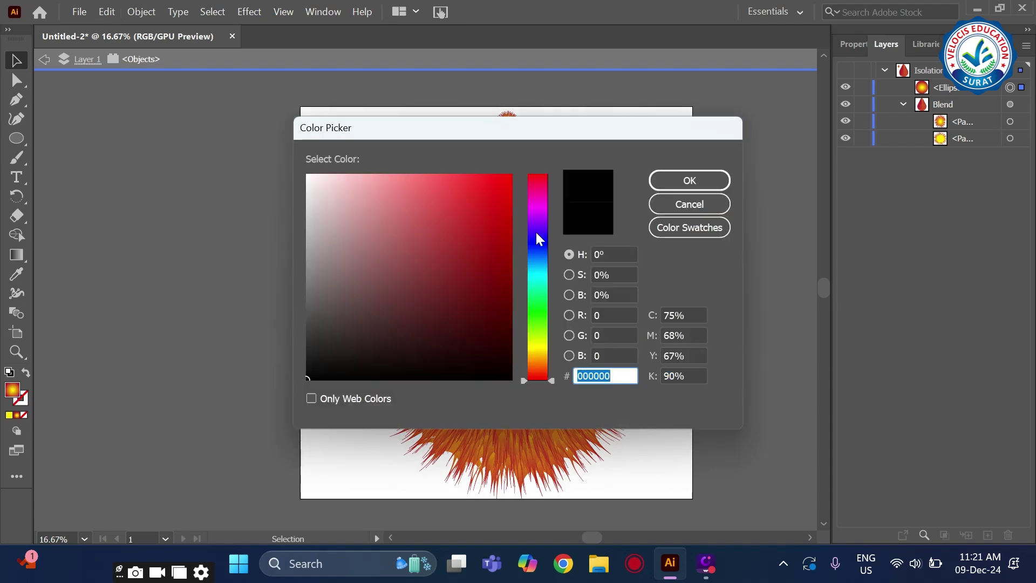
click(538, 234)
drag(510, 178, 513, 174)
click(677, 180)
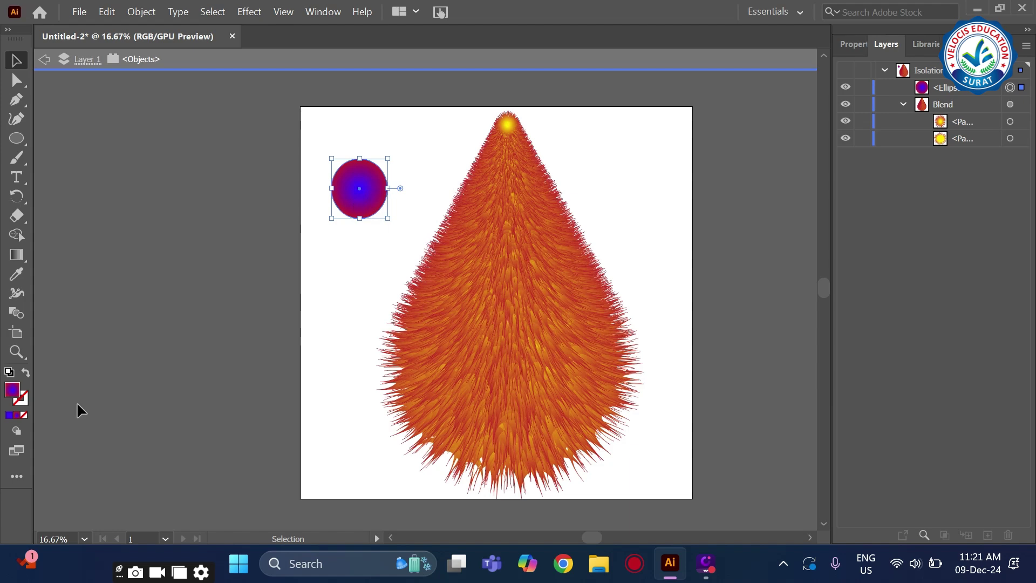
click(8, 415)
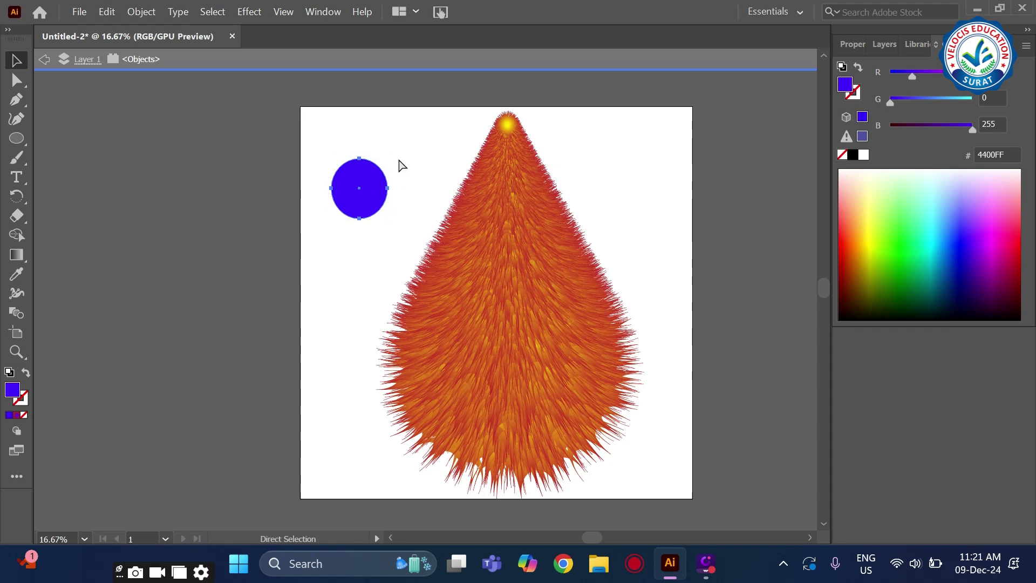
Add a smaller copy of the blue ellipse aligned to its left edge and fill it white (FFFFFF)
drag(388, 156, 351, 198)
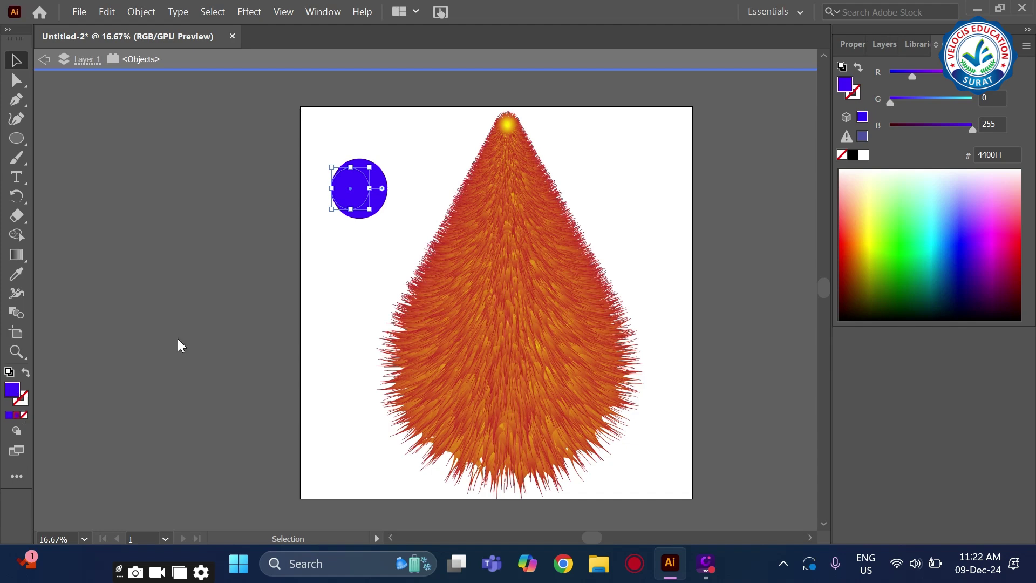
drag(455, 249, 300, 173)
click(689, 180)
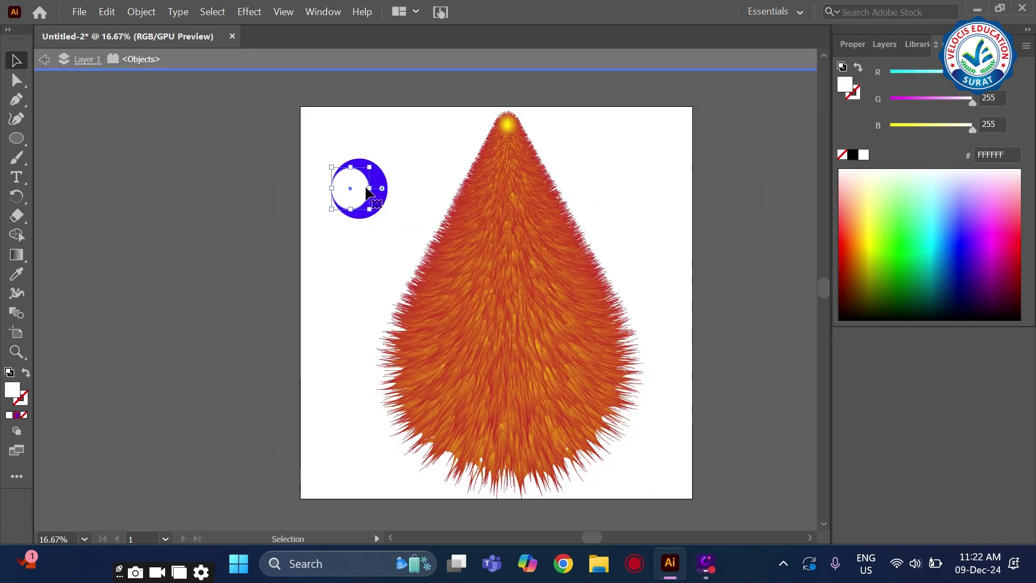
Add a smaller copy of the white ellipse at the same left edge as the pupil and fill it black (000000)
key(a)
key(v)
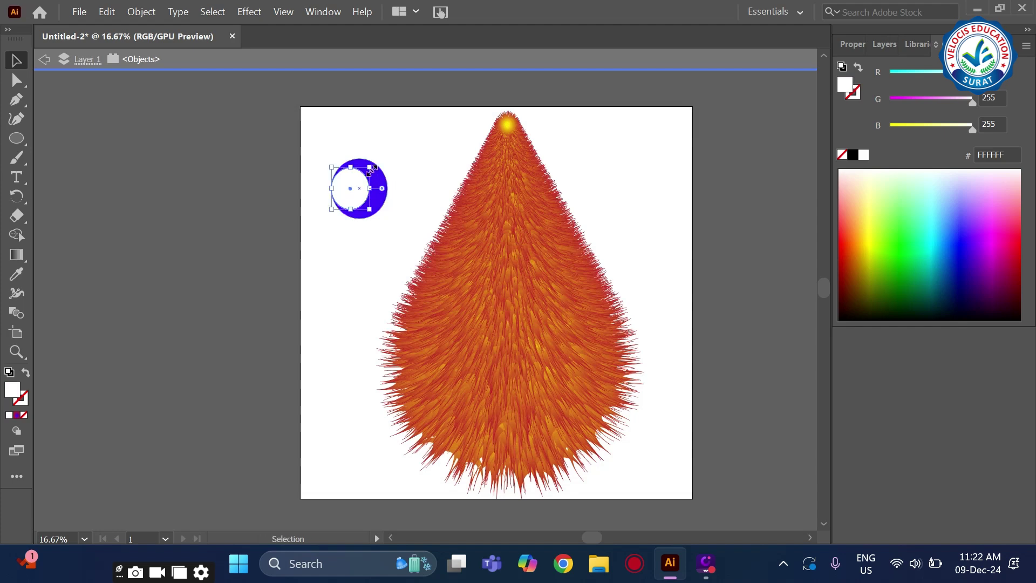
drag(370, 167, 355, 196)
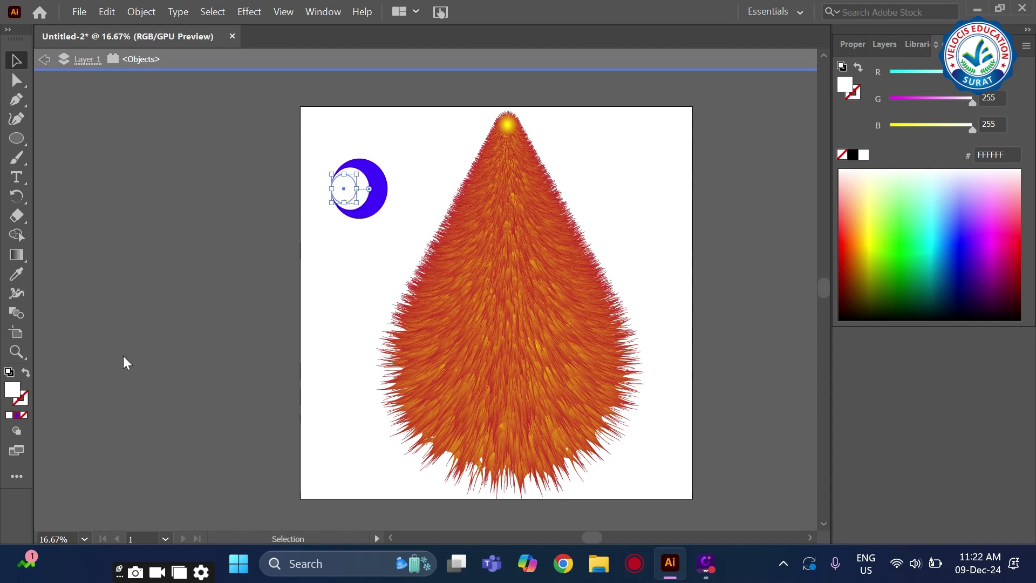
double_click(21, 386)
click(508, 380)
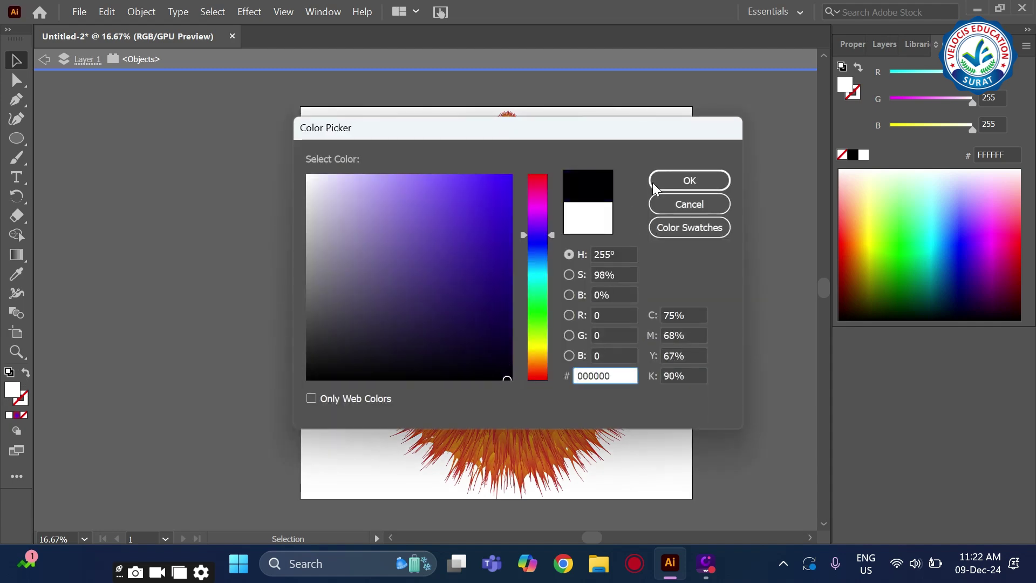
click(672, 181)
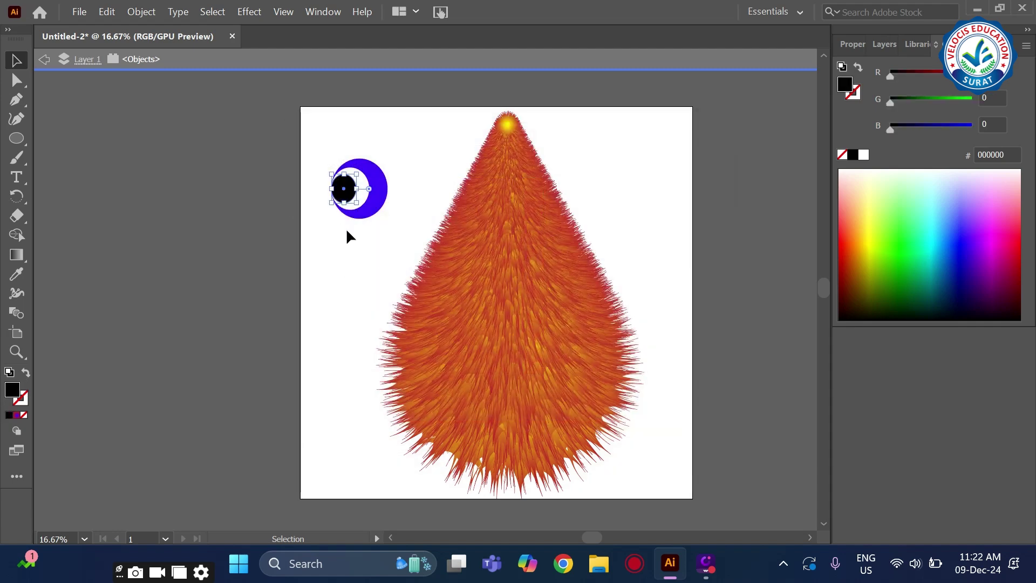
click(314, 176)
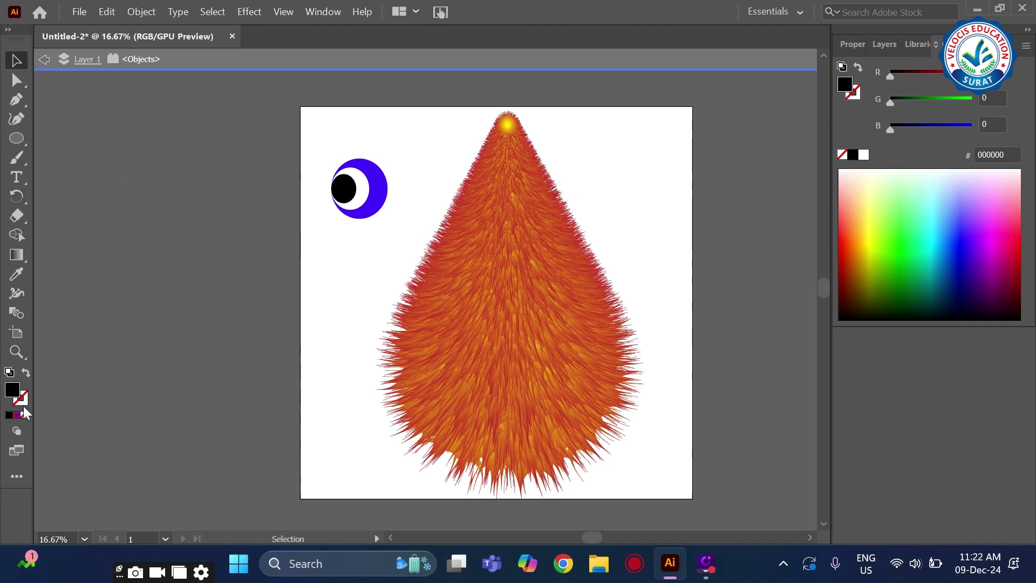
Draw a small highlight circle on the pupil's upper-right edge and place a smaller copy near the pupil's bottom
click(17, 138)
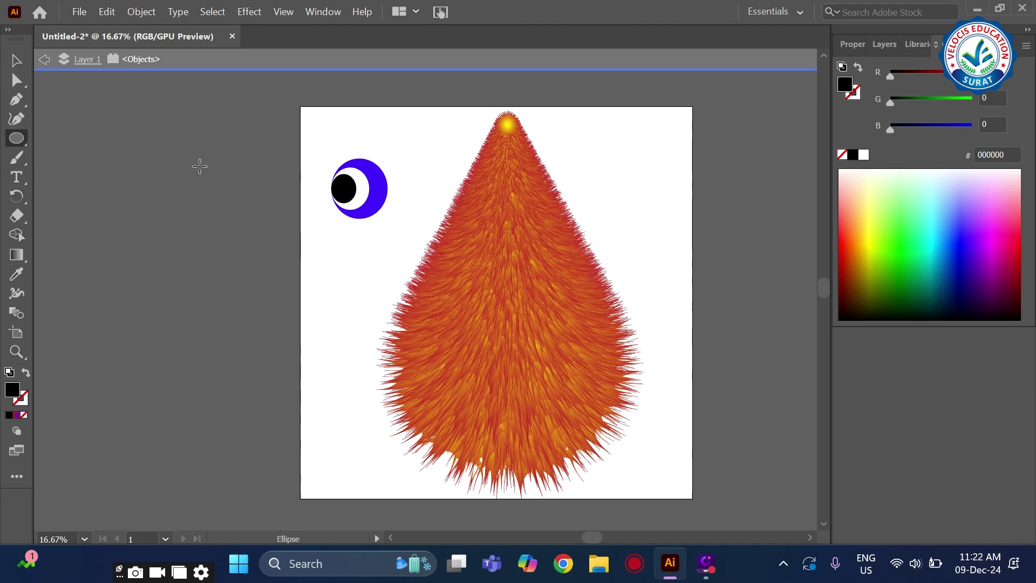
scroll(330, 163, up, 3)
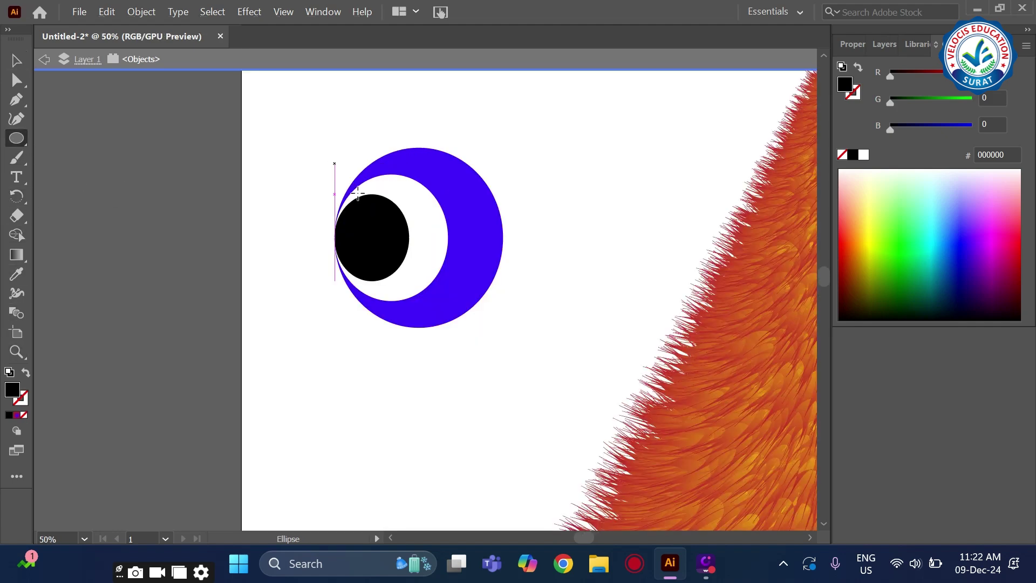
scroll(330, 161, up, 1)
drag(390, 188, 413, 211)
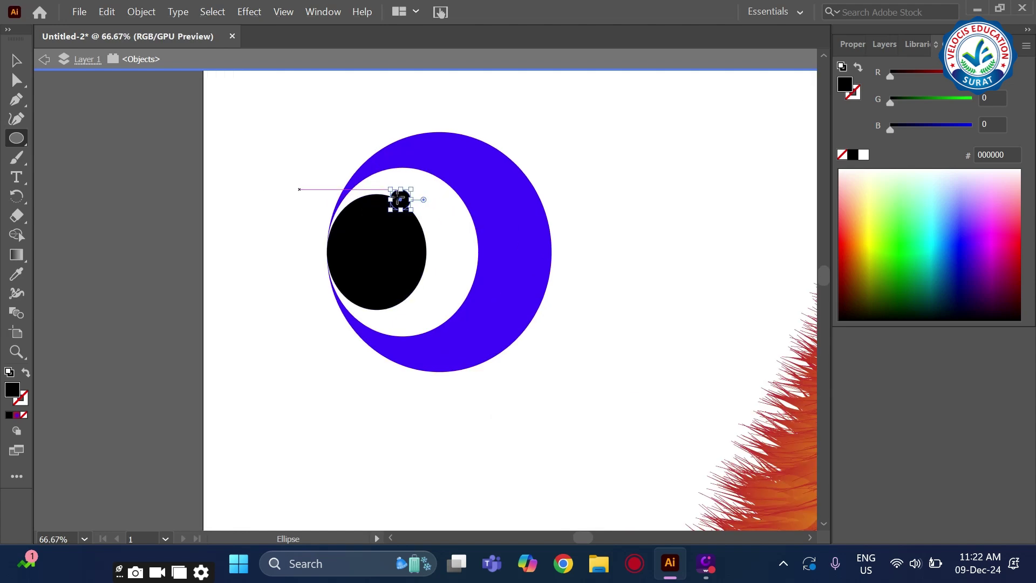
click(16, 60)
drag(404, 206, 381, 295)
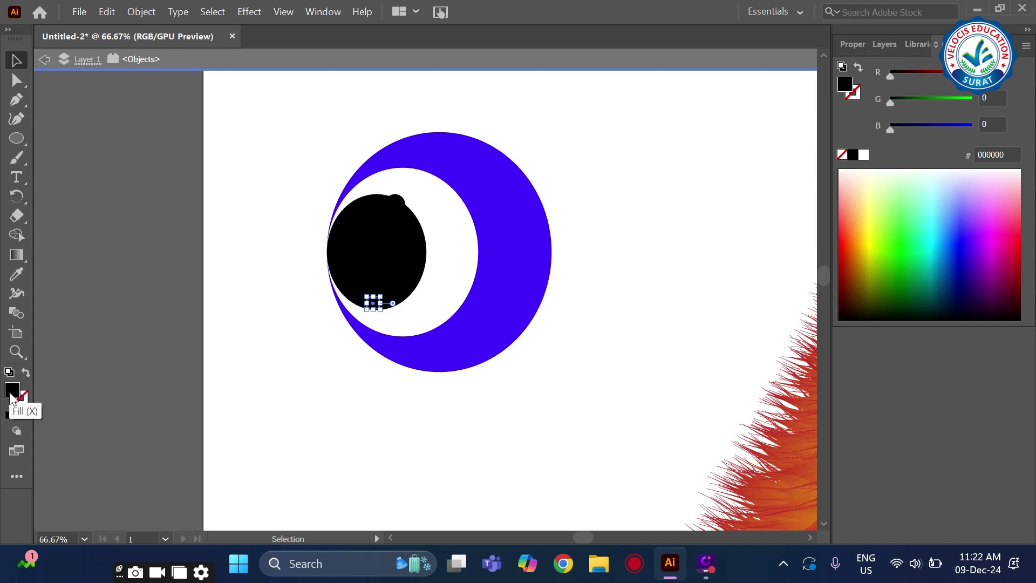
Fill both small highlight circles on the pupil with white (FFFFFF)
drag(381, 316, 302, 168)
click(689, 180)
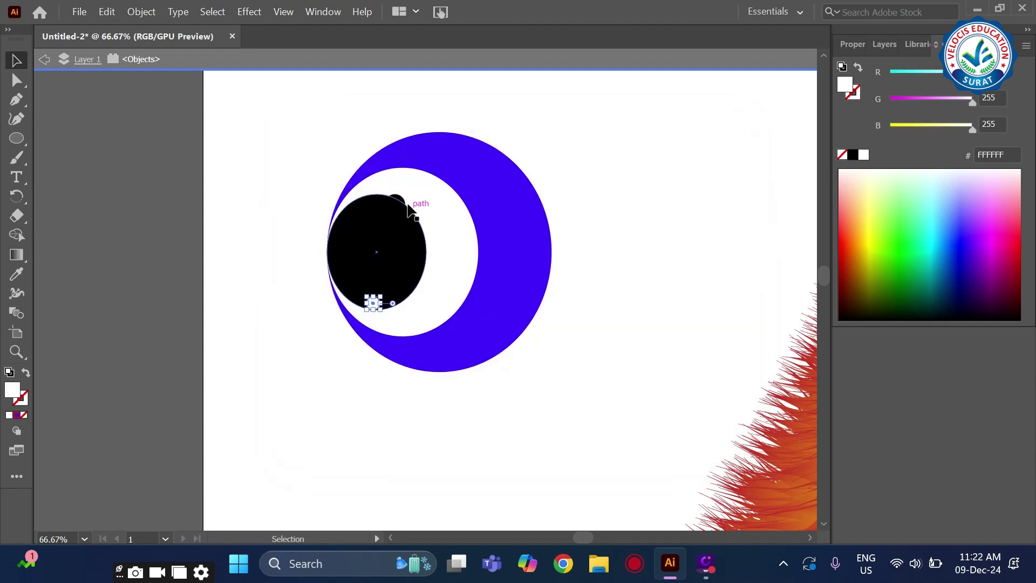
click(400, 201)
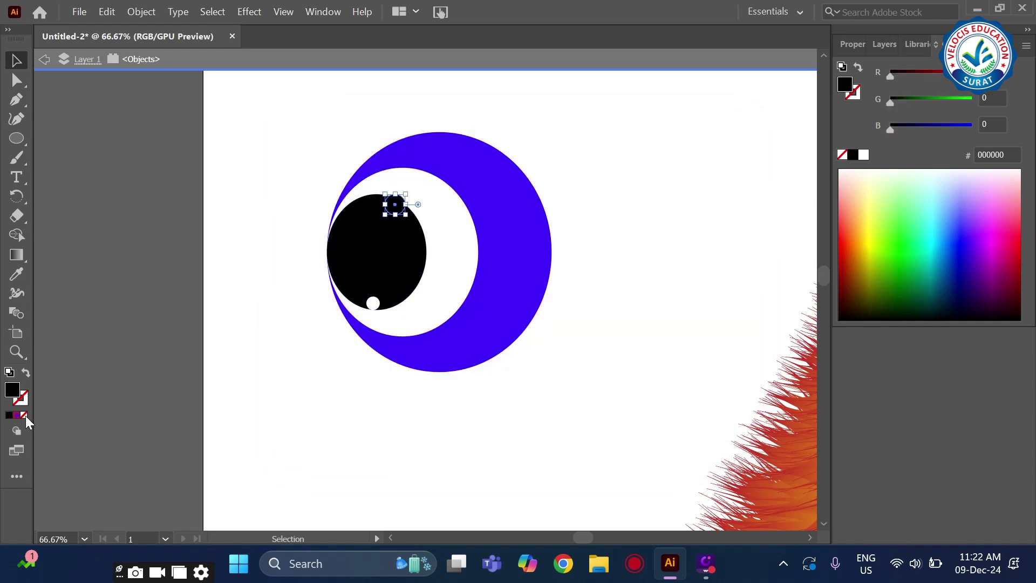
drag(481, 235, 283, 149)
click(704, 187)
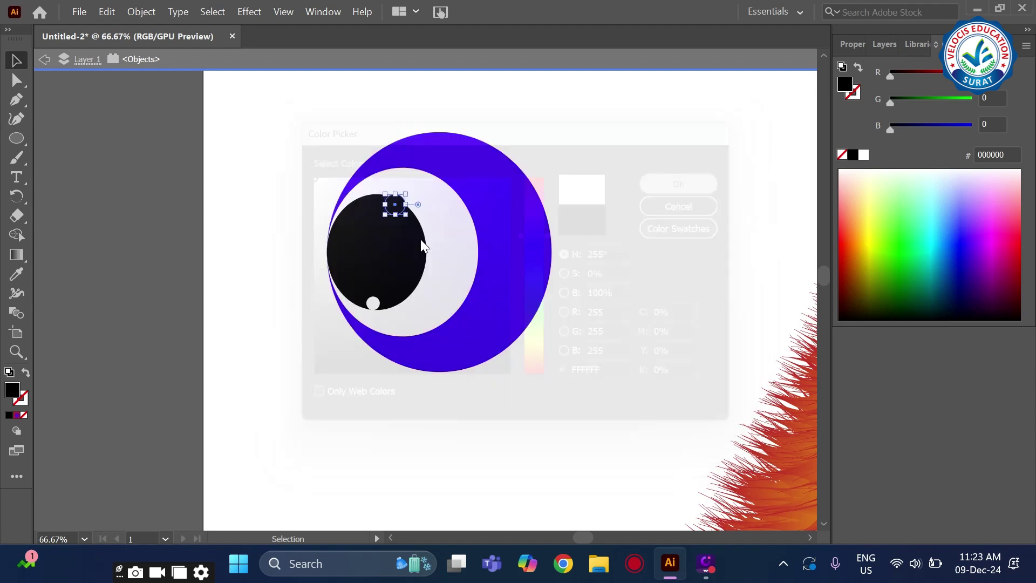
click(596, 296)
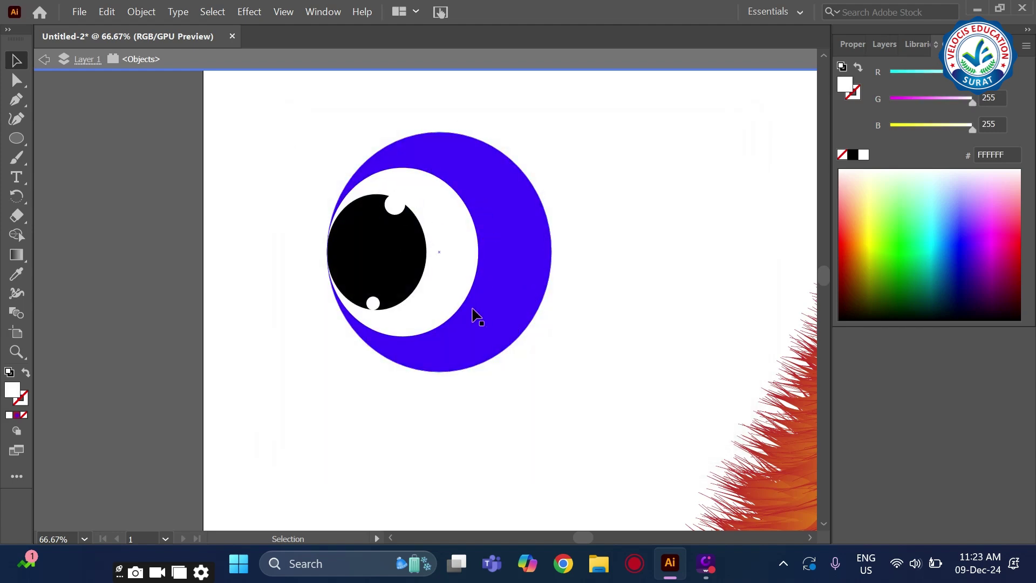
Group all the eye shapes and move the eye onto the fluffy body, just right of its centre
scroll(353, 277, down, 3)
scroll(353, 278, down, 1)
drag(327, 211, 419, 313)
right_click(367, 268)
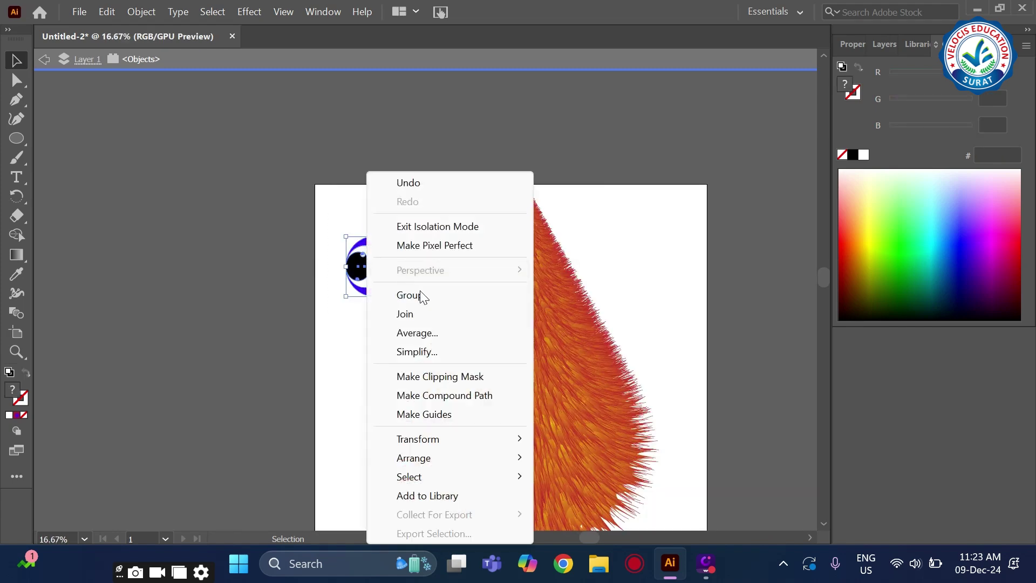
click(423, 298)
drag(379, 279, 558, 366)
Duplicate the eye directly to the left, so that the two eyes sit side by side
key(ctrl)
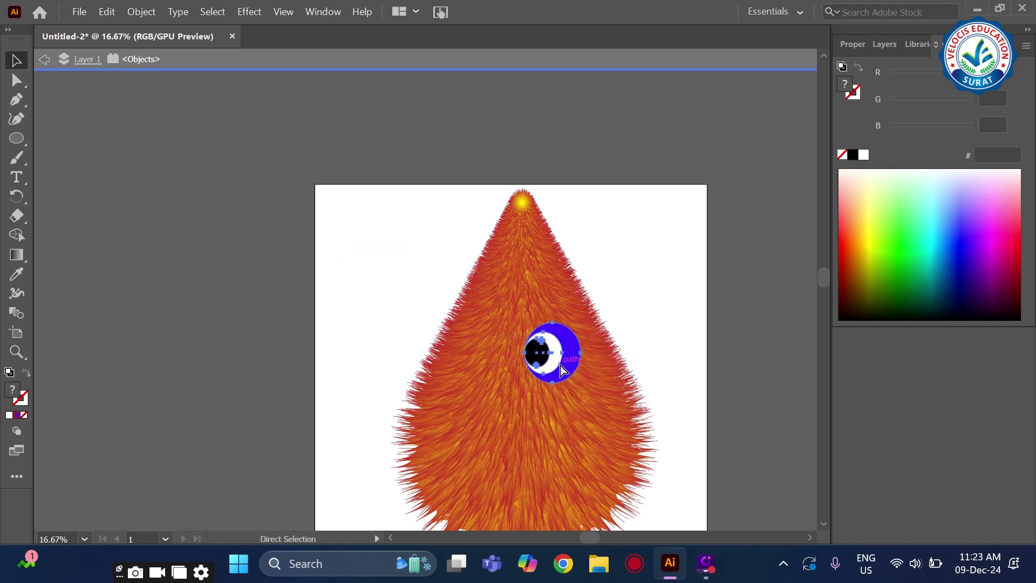
key(ctrl)
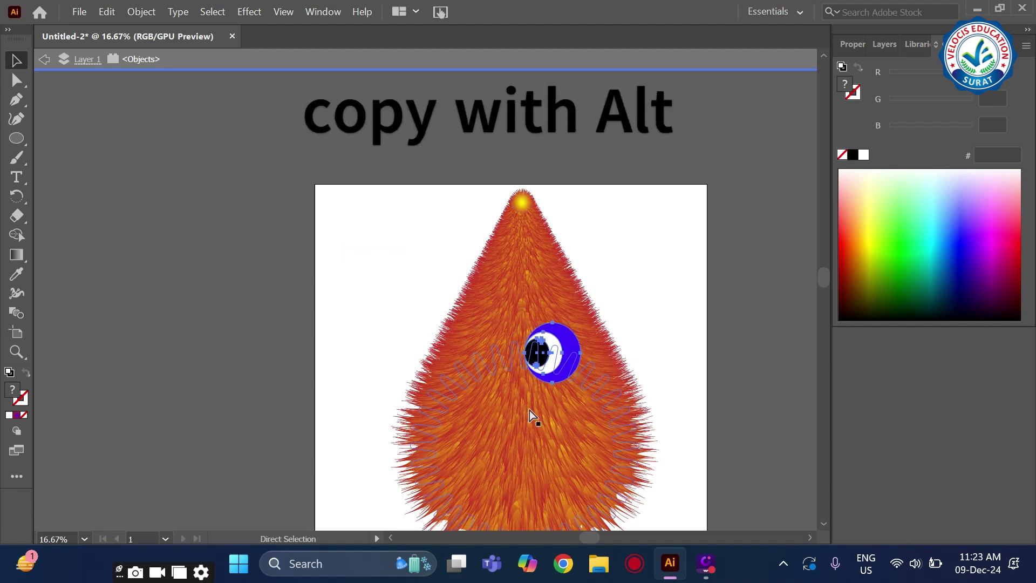
drag(553, 371, 516, 367)
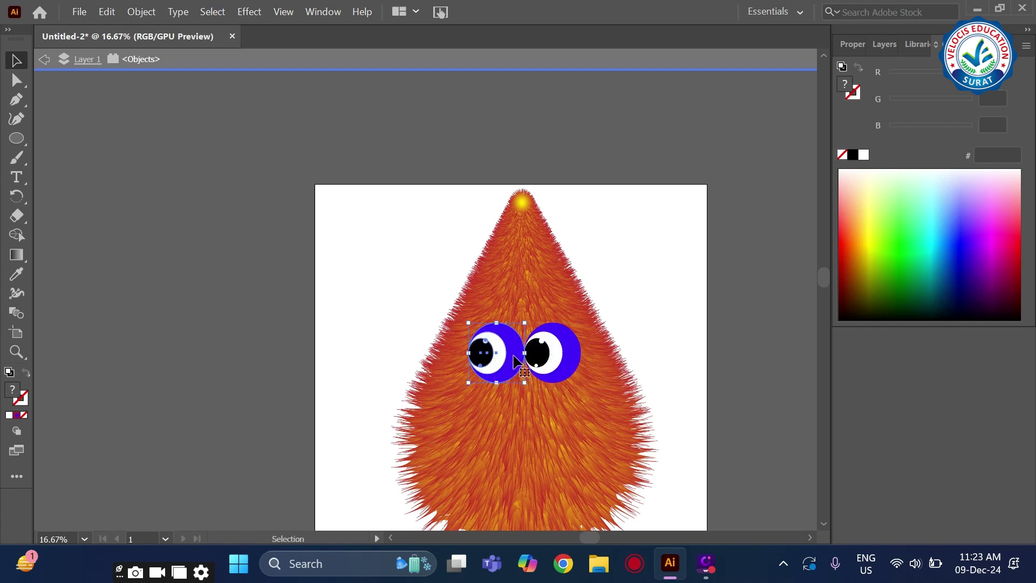
Mirror the left eye horizontally so that both pupils face the centre, and leave isolation mode
click(556, 354)
drag(580, 353, 508, 356)
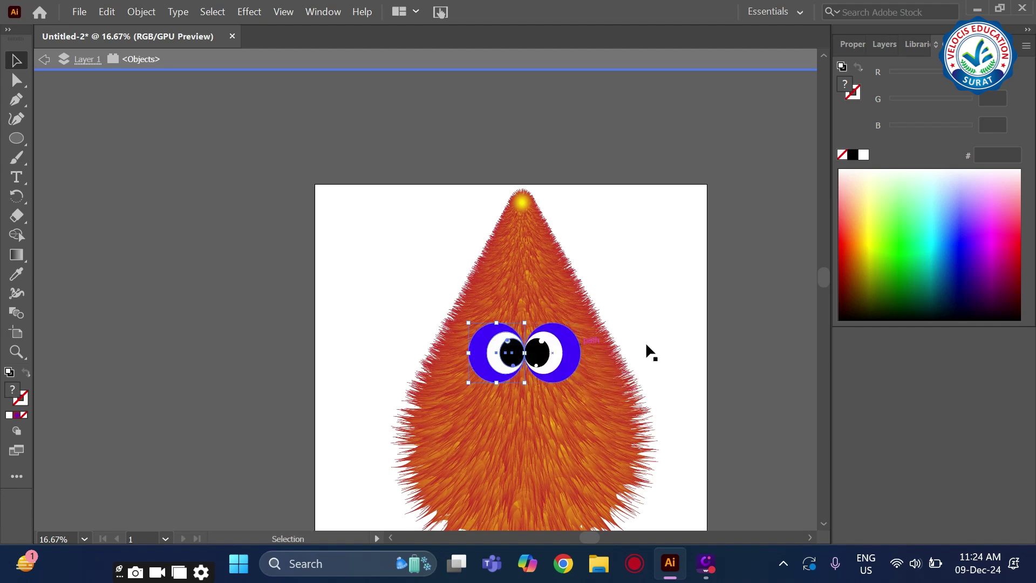
scroll(652, 352, down, 1)
click(652, 350)
scroll(652, 351, down, 2)
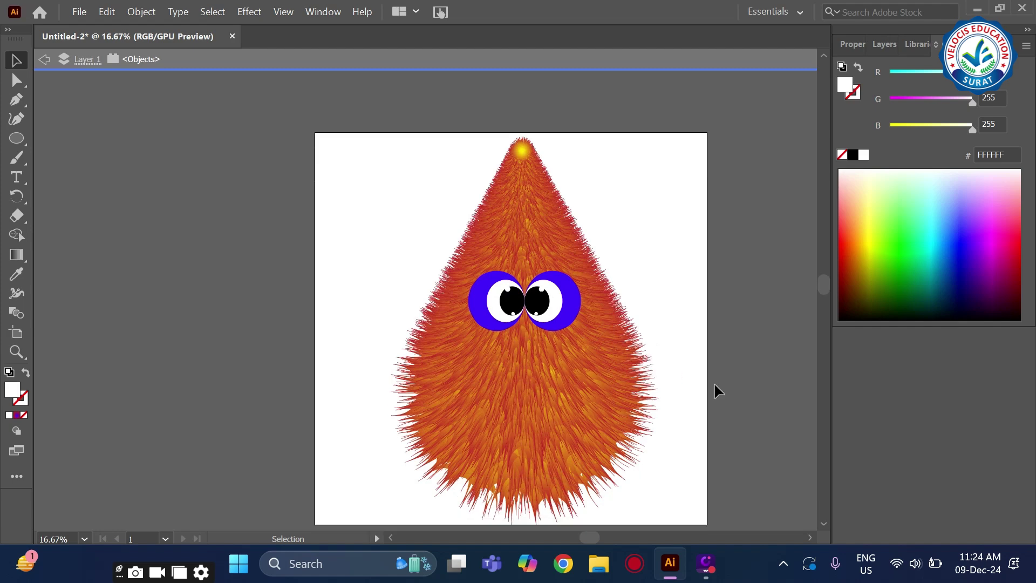
double_click(356, 276)
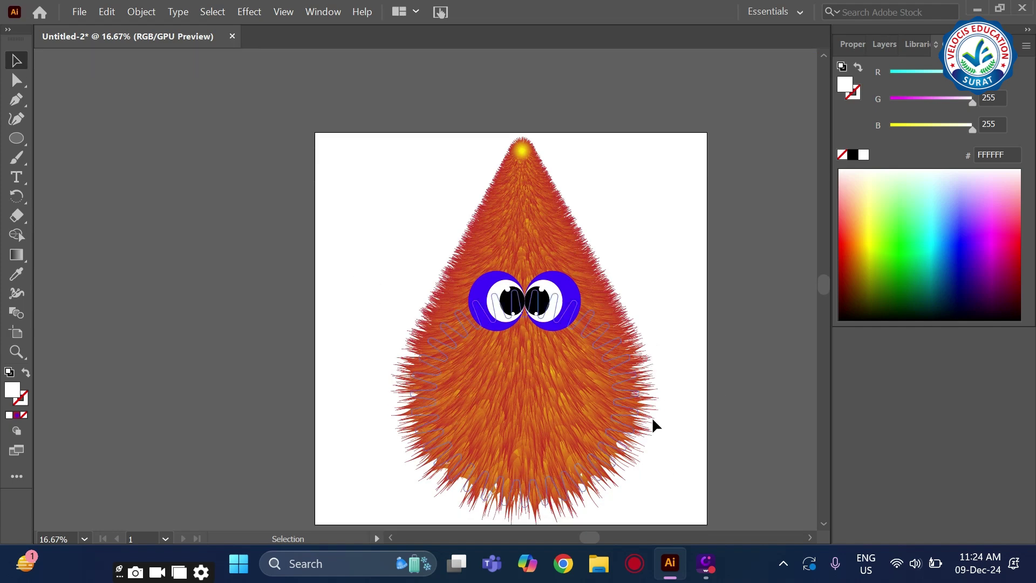
scroll(650, 414, down, 2)
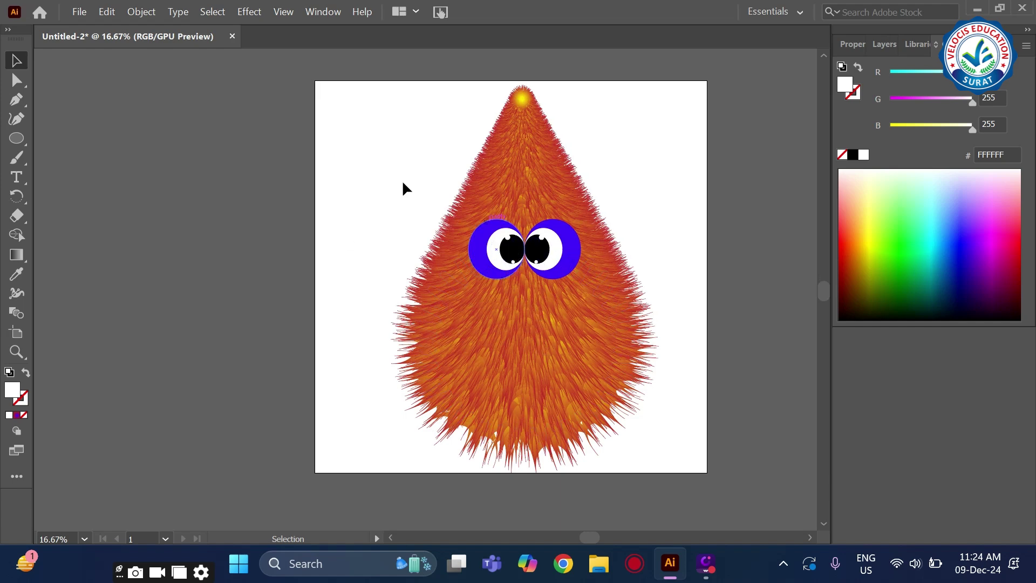
Enlarge both eyes together slightly and recentre them on the fluffy body
click(487, 243)
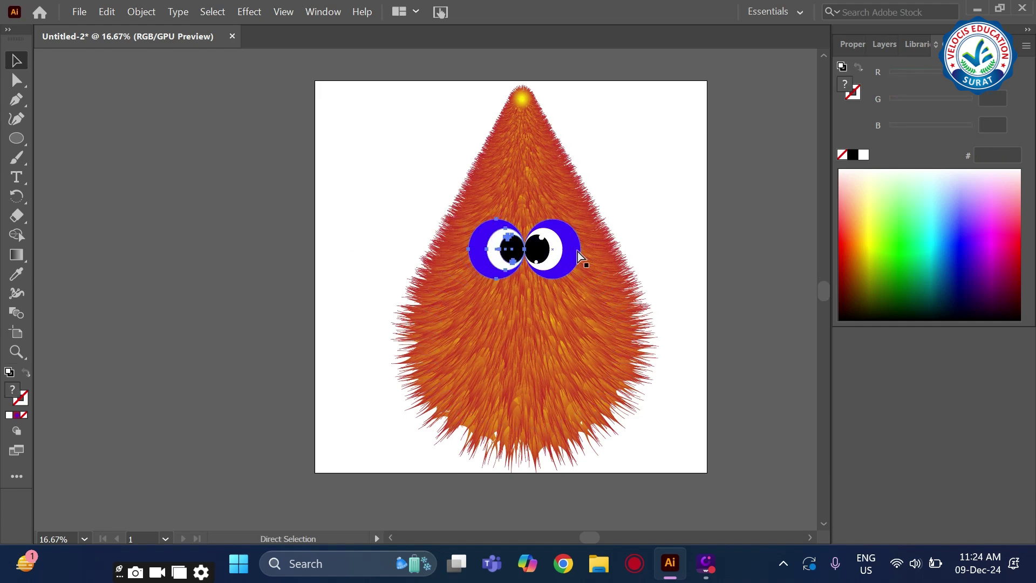
click(570, 251)
drag(590, 284, 603, 291)
drag(549, 259, 539, 262)
click(669, 244)
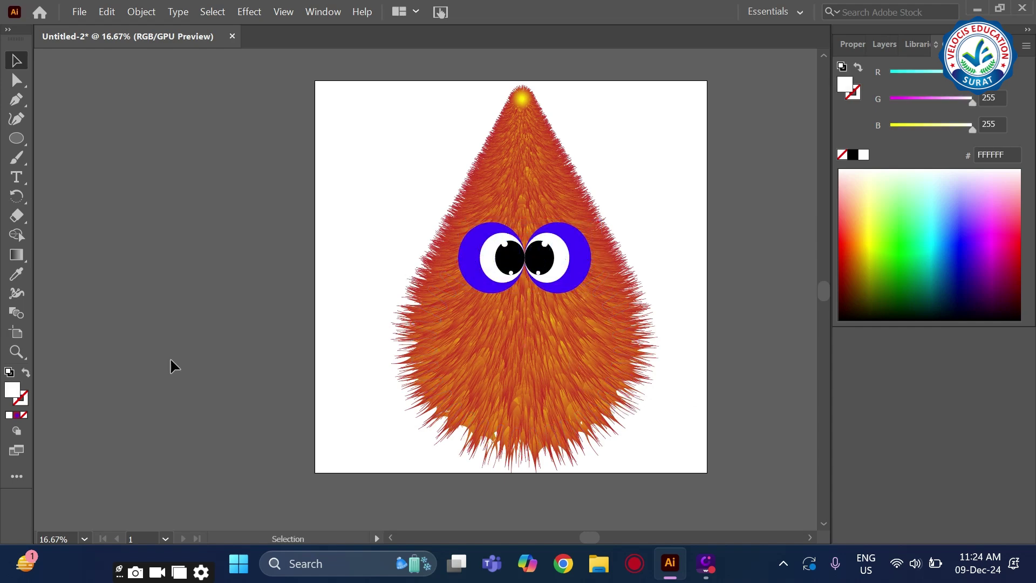
Draw a tall, narrow white ellipse as the nose and move it up so its top sits between the eyes
click(16, 138)
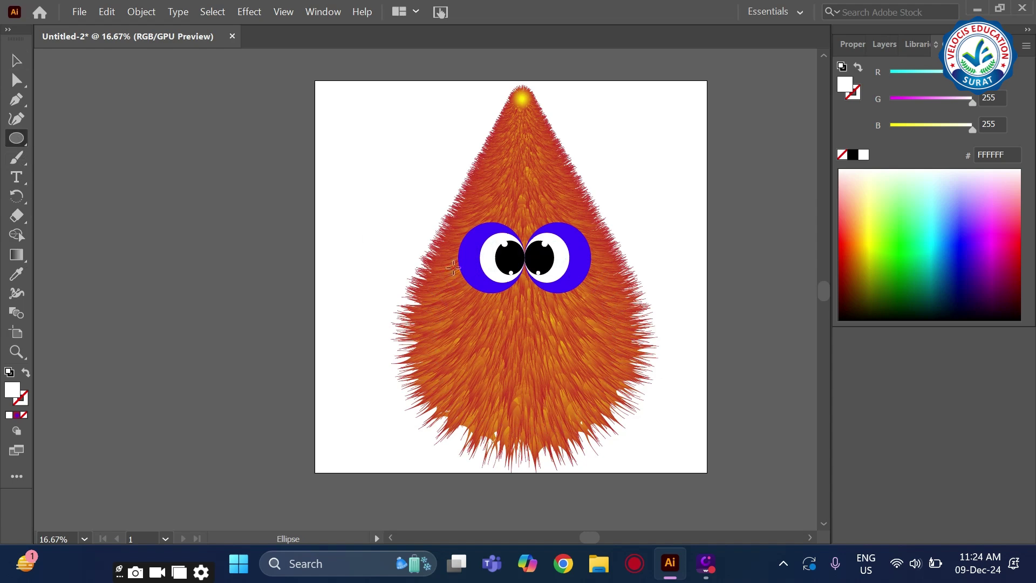
drag(511, 277, 541, 376)
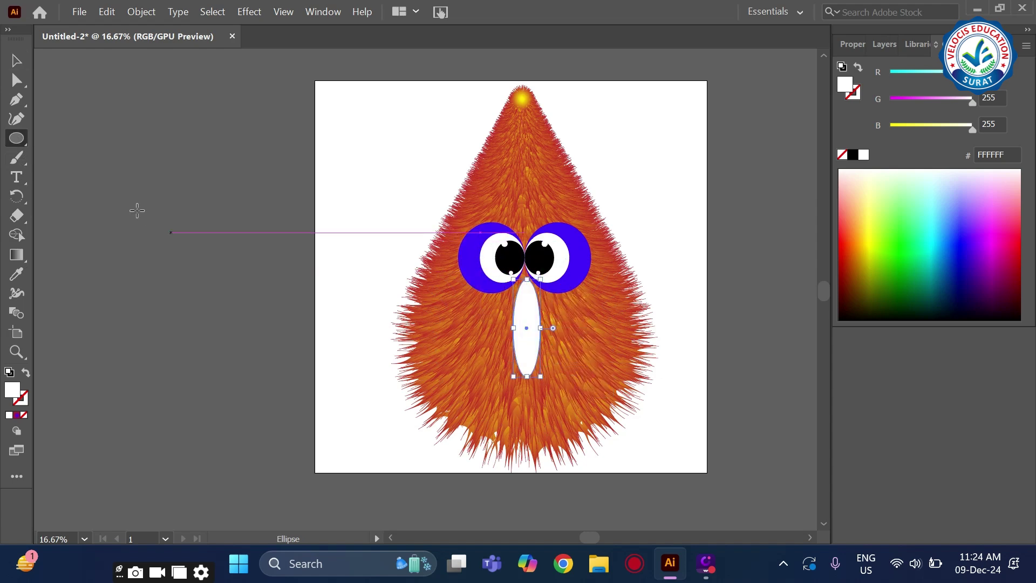
key(v)
drag(527, 335, 527, 321)
Send the nose ellipse backward behind the eyes and nudge it slightly down
right_click(521, 315)
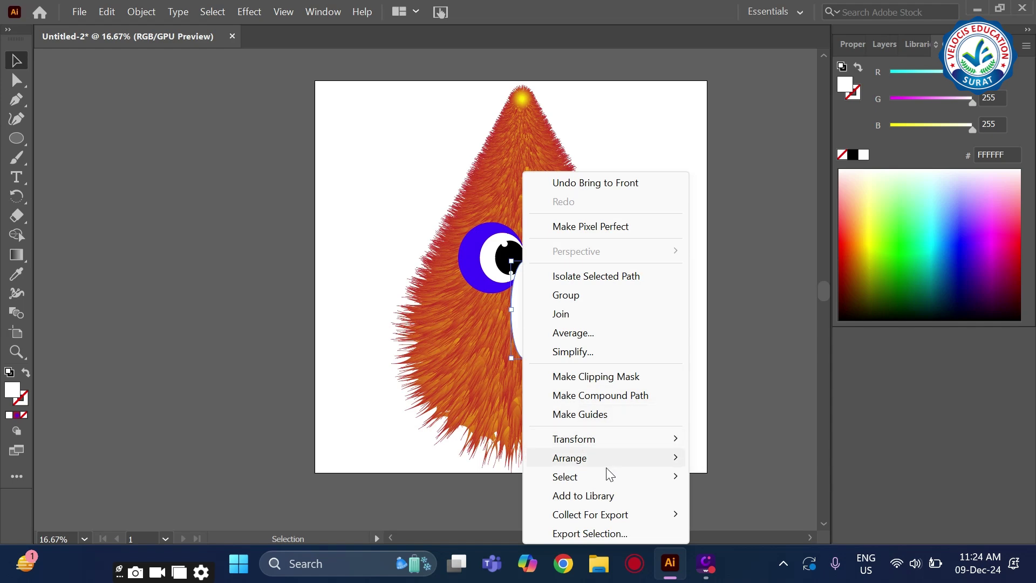
mouse_move(646, 459)
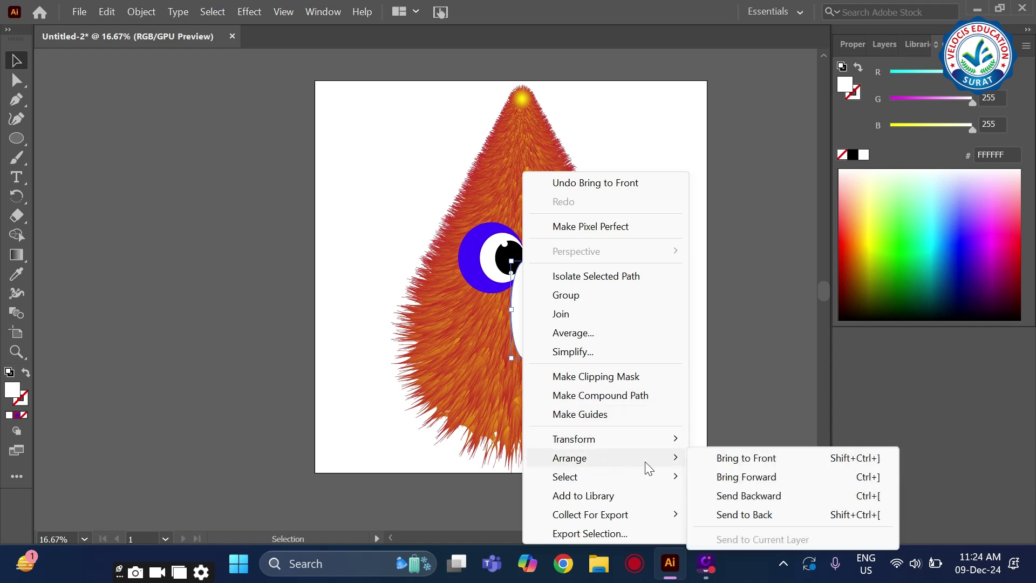
click(781, 496)
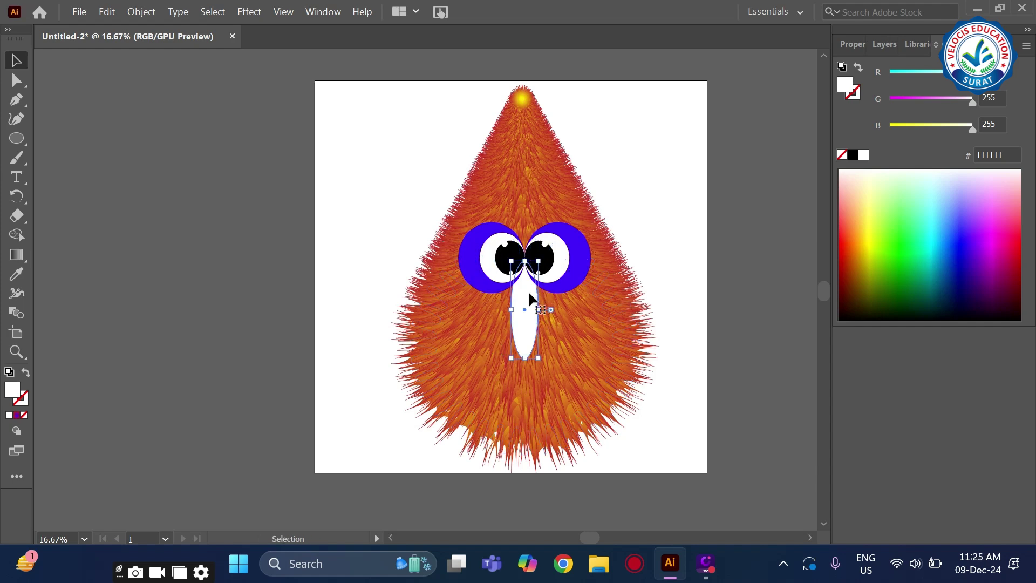
drag(527, 294, 531, 301)
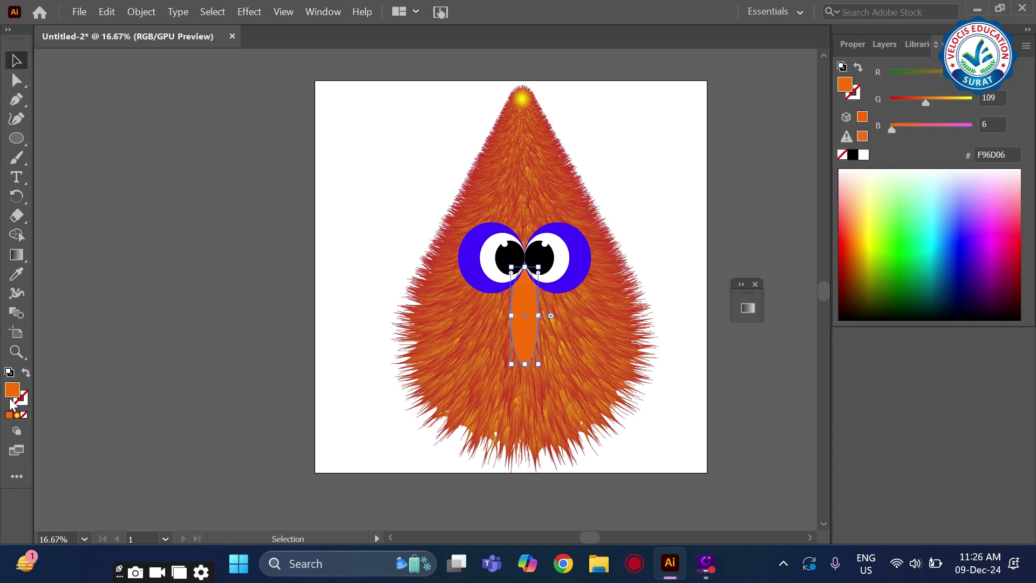
Fill the nose ellipse with the yellow-to-red gradient, compare the linear type and set it to radial
click(16, 415)
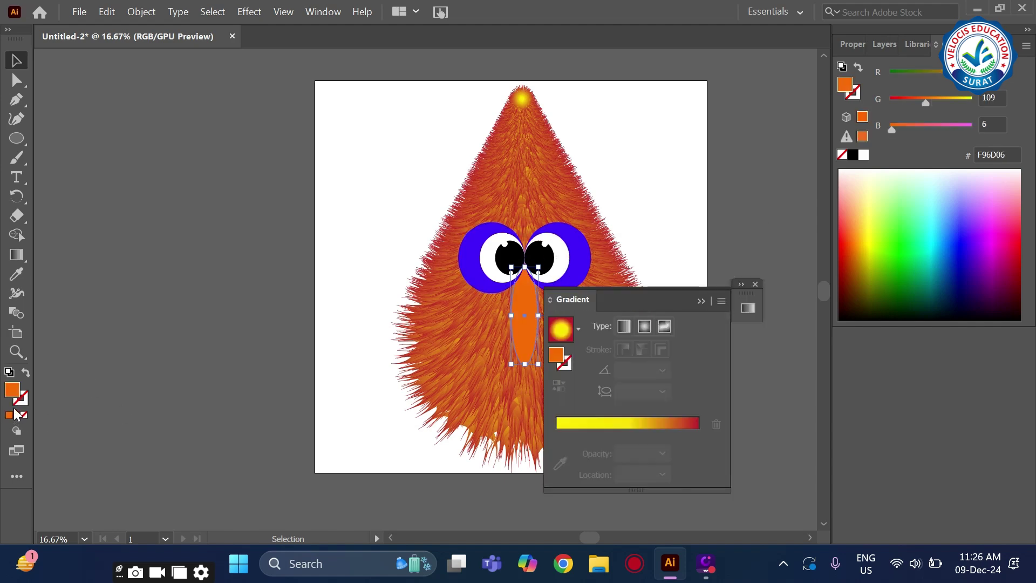
click(626, 326)
click(645, 325)
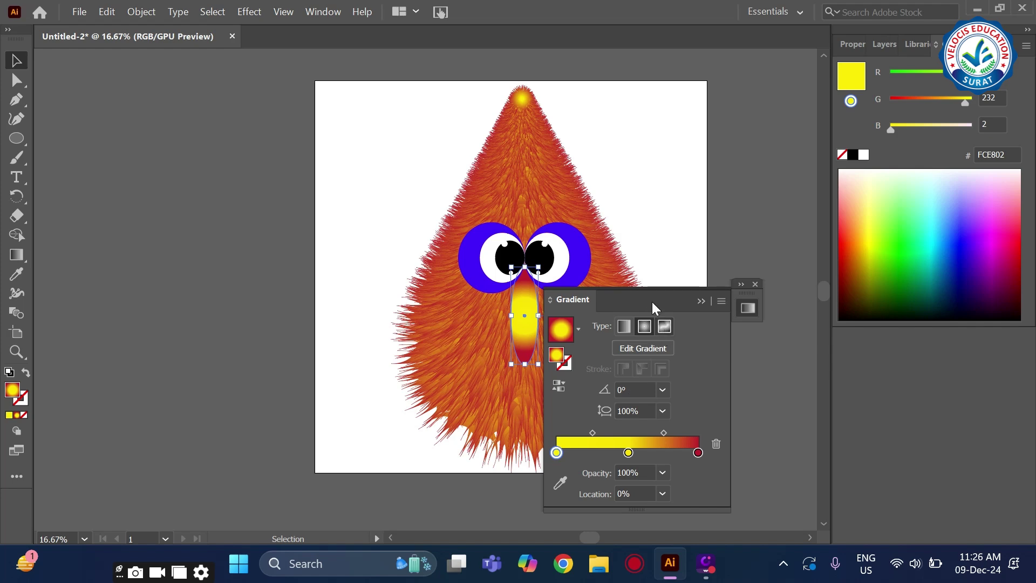
click(637, 348)
click(699, 300)
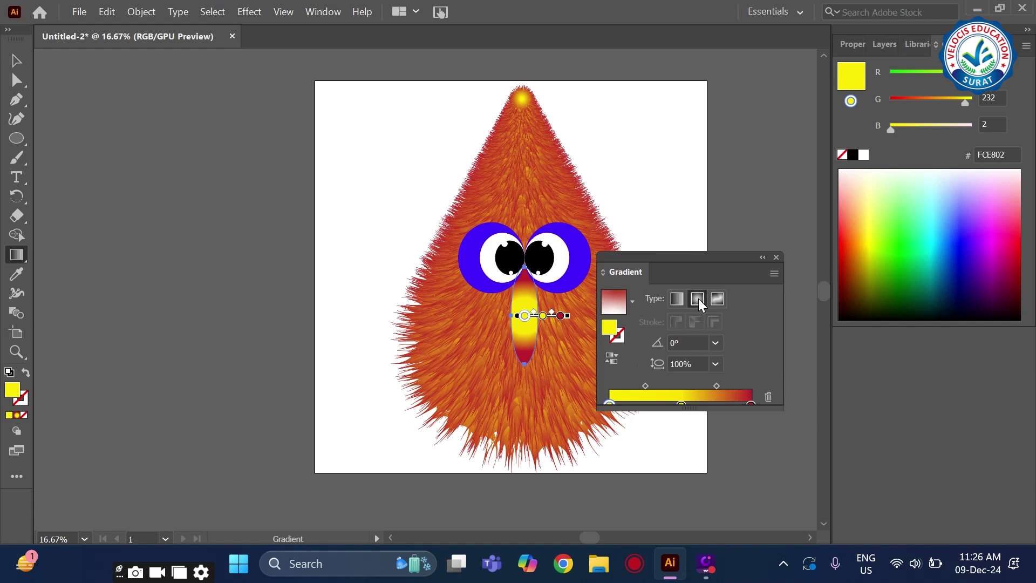
click(677, 298)
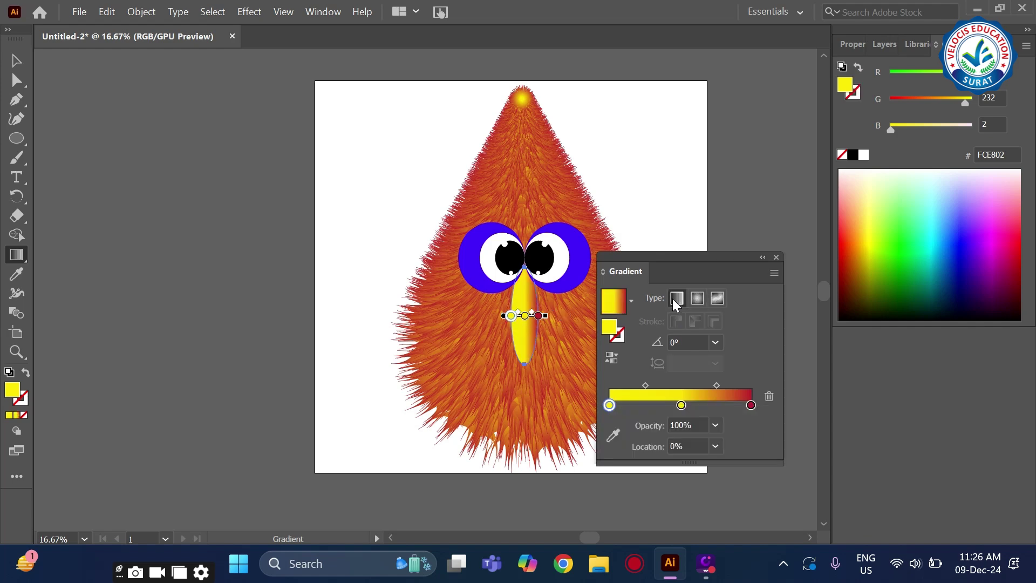
click(702, 299)
Reshape the nose's radial gradient to run vertically at about -89.5° from yellow (FAE004) to dark red, and deselect the nose
drag(524, 316, 517, 286)
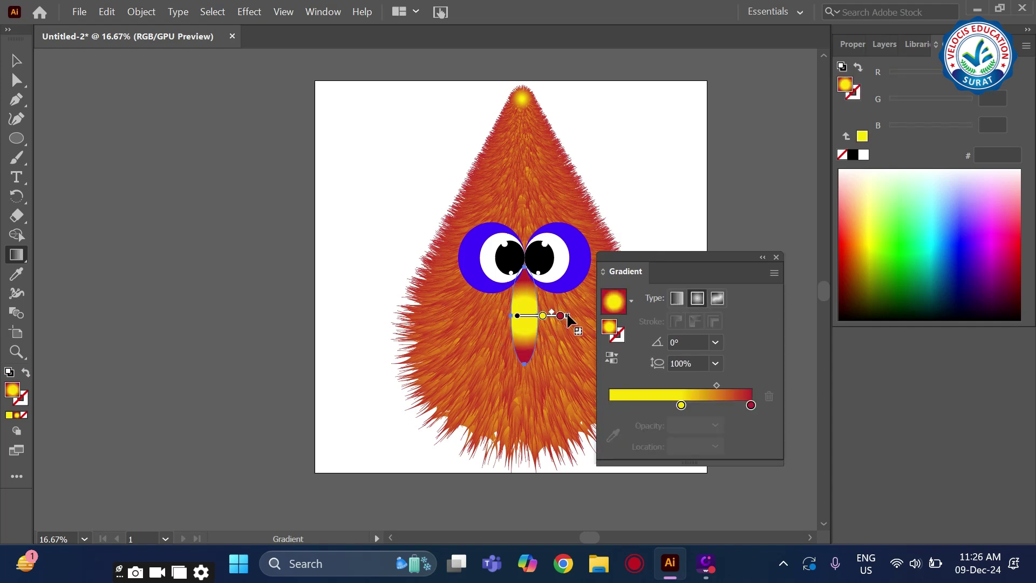
mouse_move(571, 316)
mouse_down()
mouse_move(555, 345)
mouse_move(525, 358)
mouse_move(526, 374)
mouse_move(524, 314)
mouse_up()
click(524, 334)
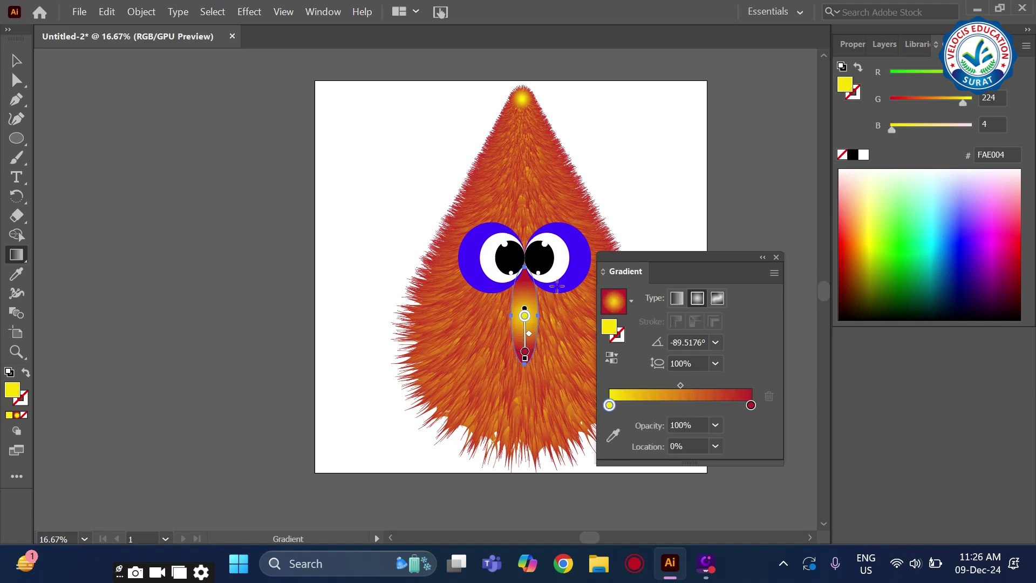
key(v)
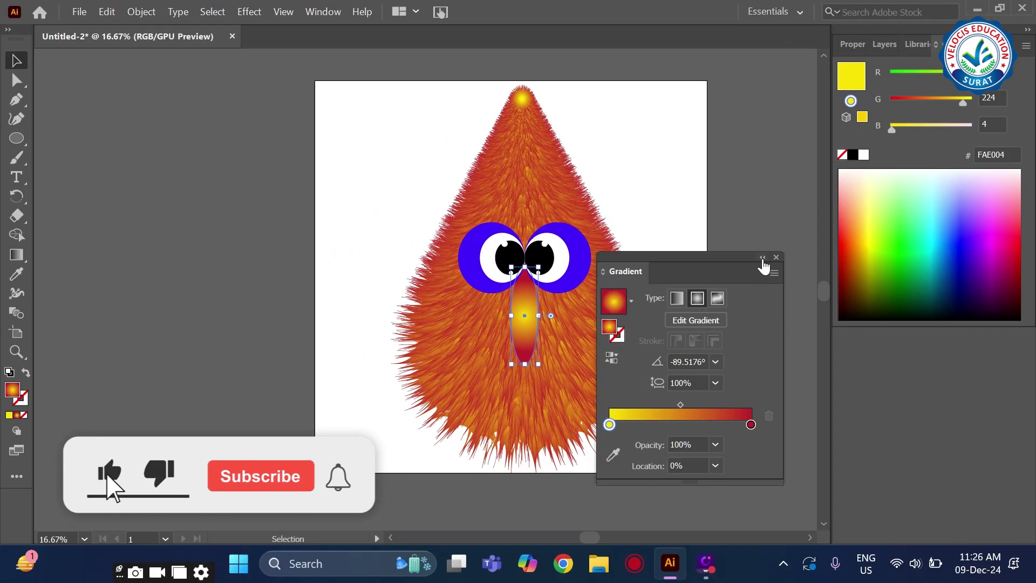
click(762, 256)
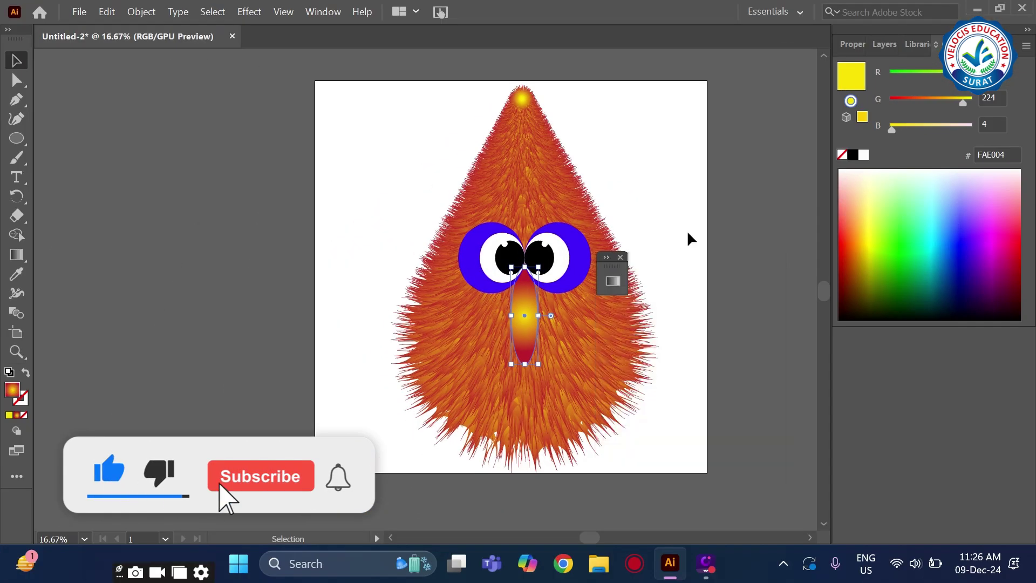
click(786, 491)
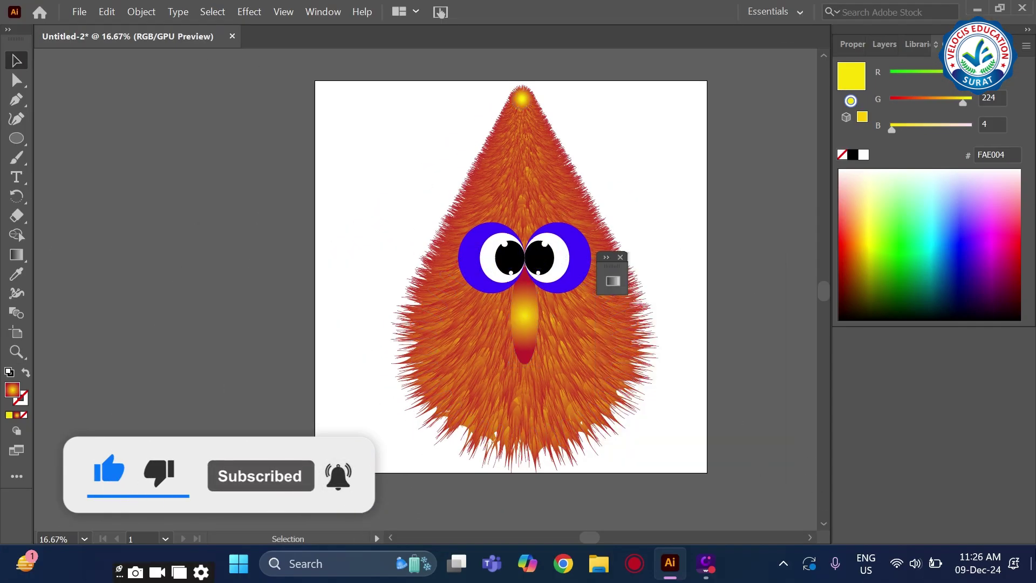